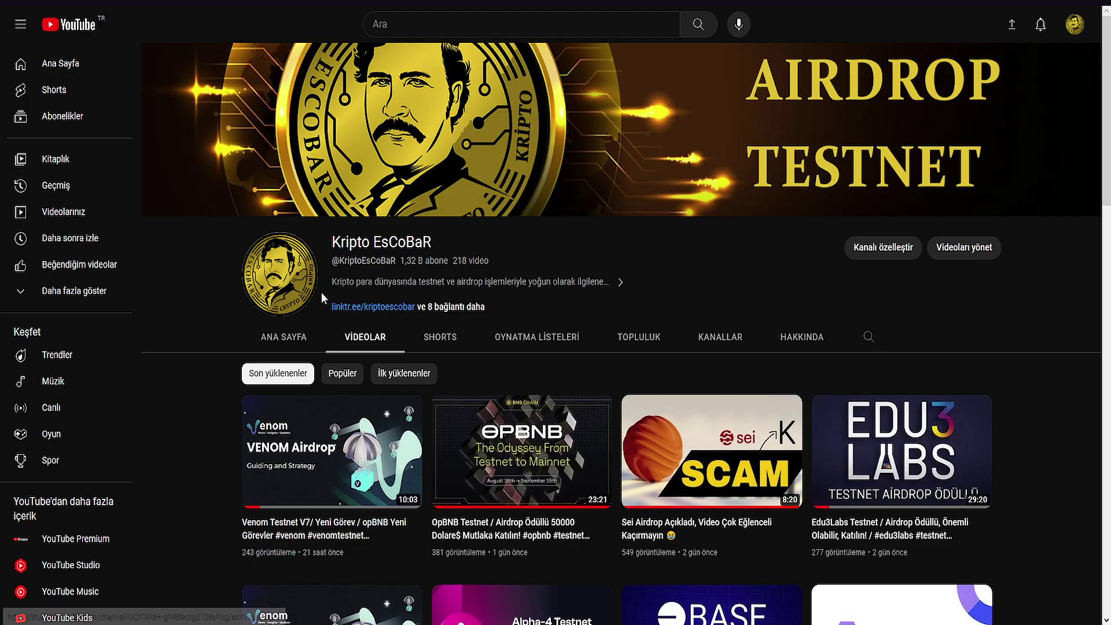
{"action": "scroll", "coordinate": [397, 301], "scroll_direction": "down", "scroll_amount": 5}
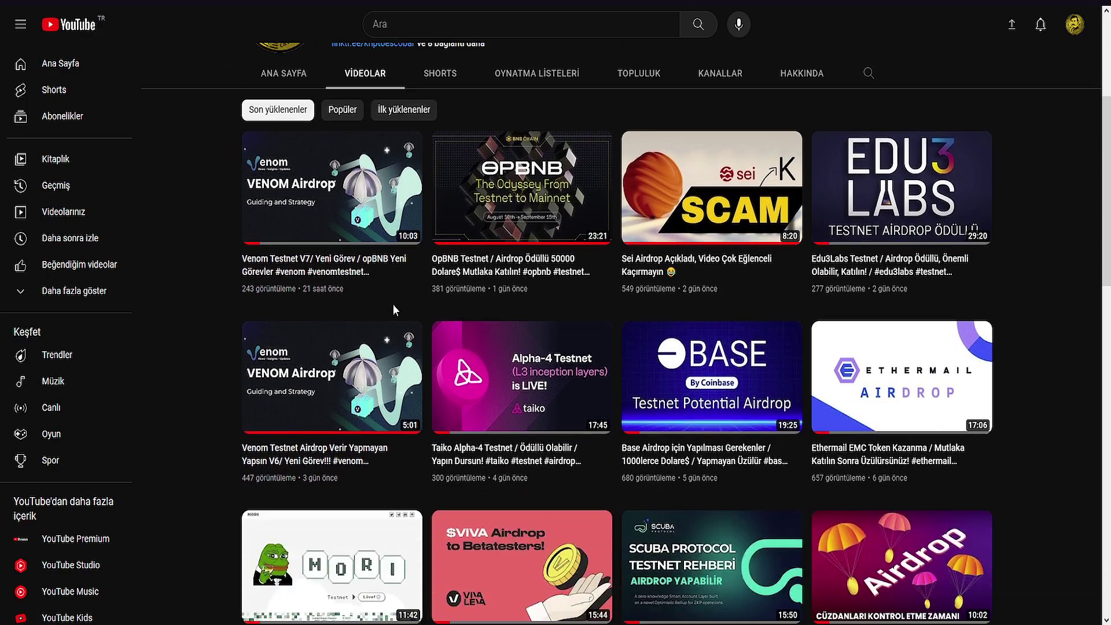
{"action": "scroll", "coordinate": [608, 405], "scroll_direction": "down", "scroll_amount": 2}
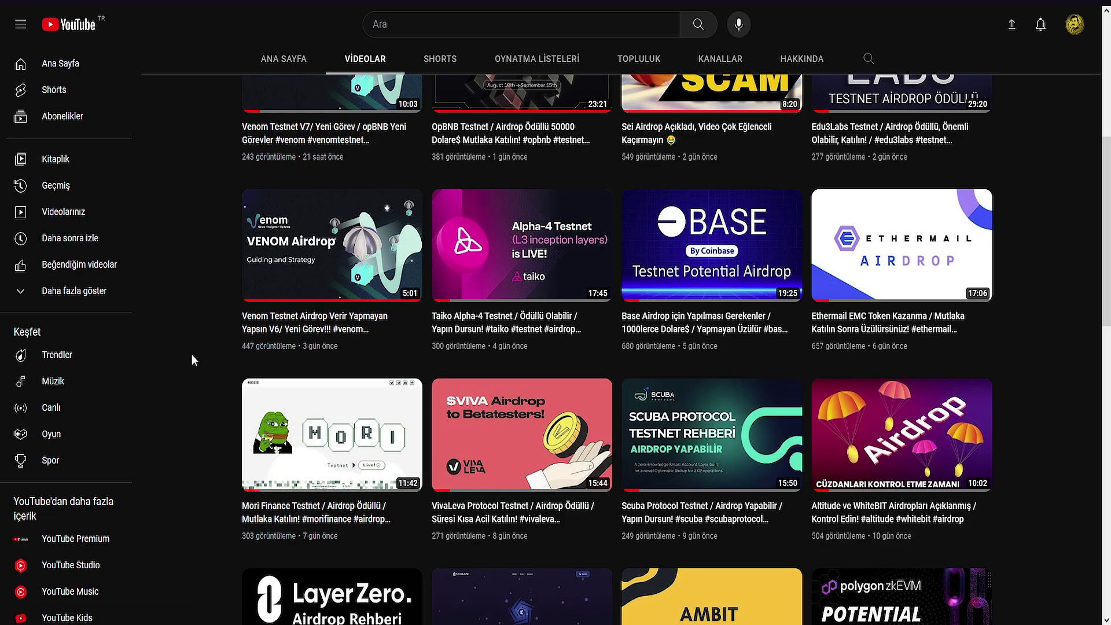
{"action": "scroll", "coordinate": [192, 354], "scroll_direction": "up", "scroll_amount": 7}
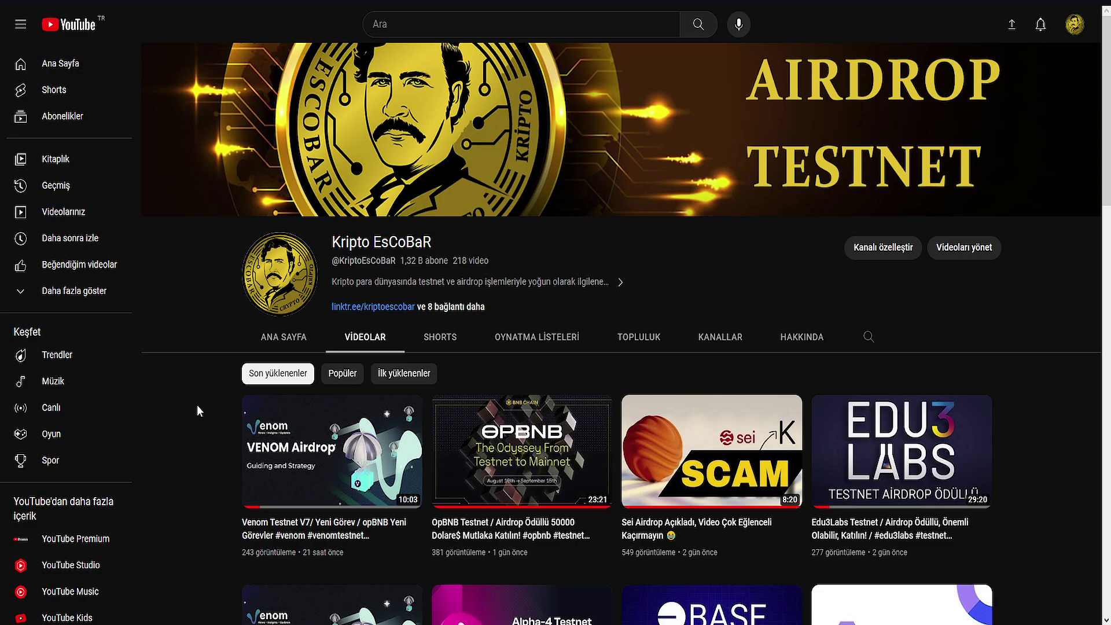
{"action": "scroll", "coordinate": [491, 446], "scroll_direction": "down", "scroll_amount": 2}
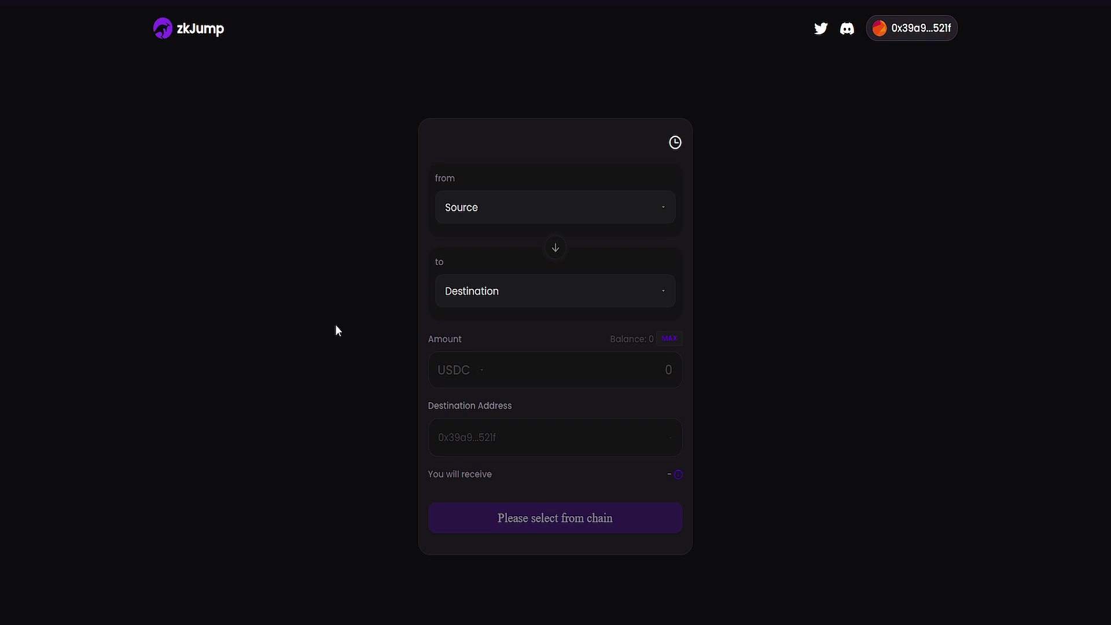
- Review the networks offered as source and destination chains in the bridge form
{"action": "left_click", "coordinate": [505, 214]}
{"action": "scroll", "coordinate": [517, 376], "scroll_direction": "down", "scroll_amount": 2}
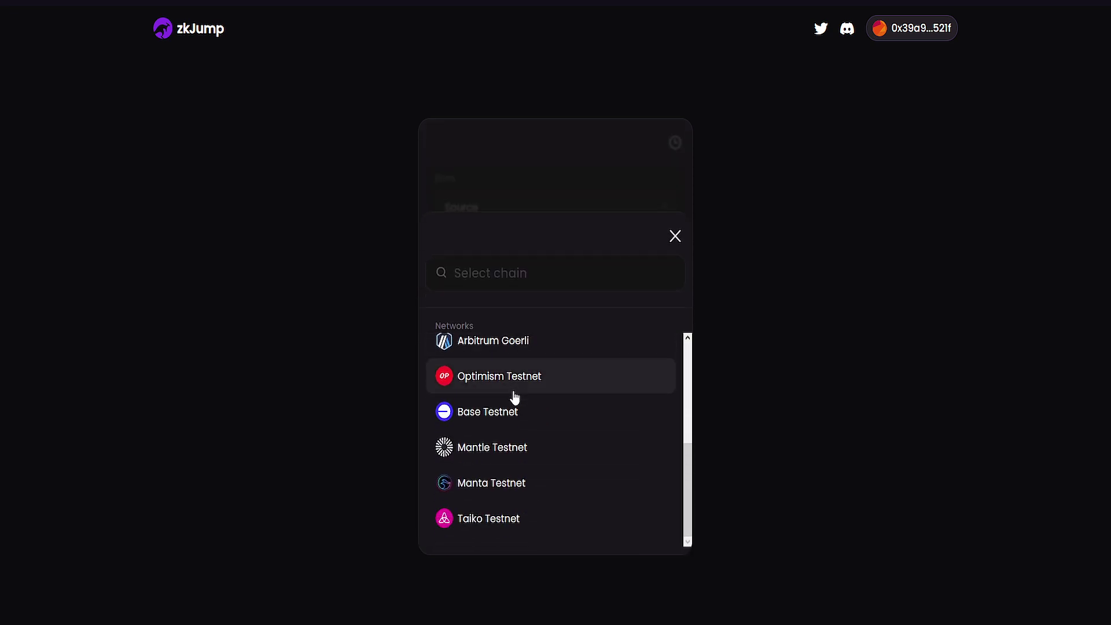
{"action": "scroll", "coordinate": [524, 463], "scroll_direction": "up", "scroll_amount": 2}
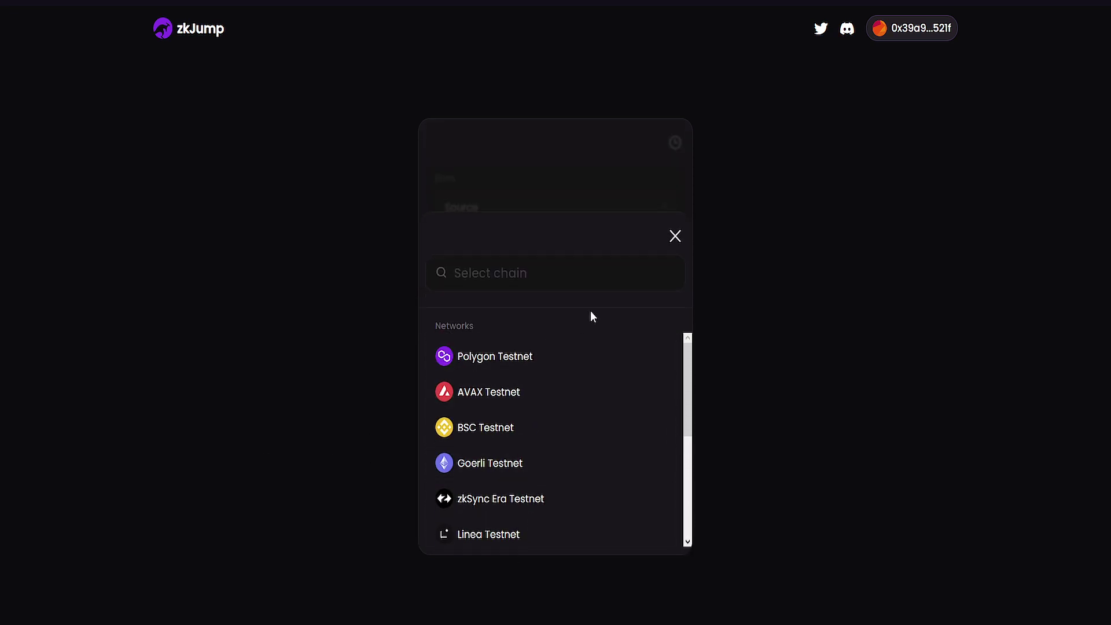
{"action": "left_click", "coordinate": [674, 237]}
{"action": "left_click", "coordinate": [550, 294]}
{"action": "left_click", "coordinate": [676, 236]}
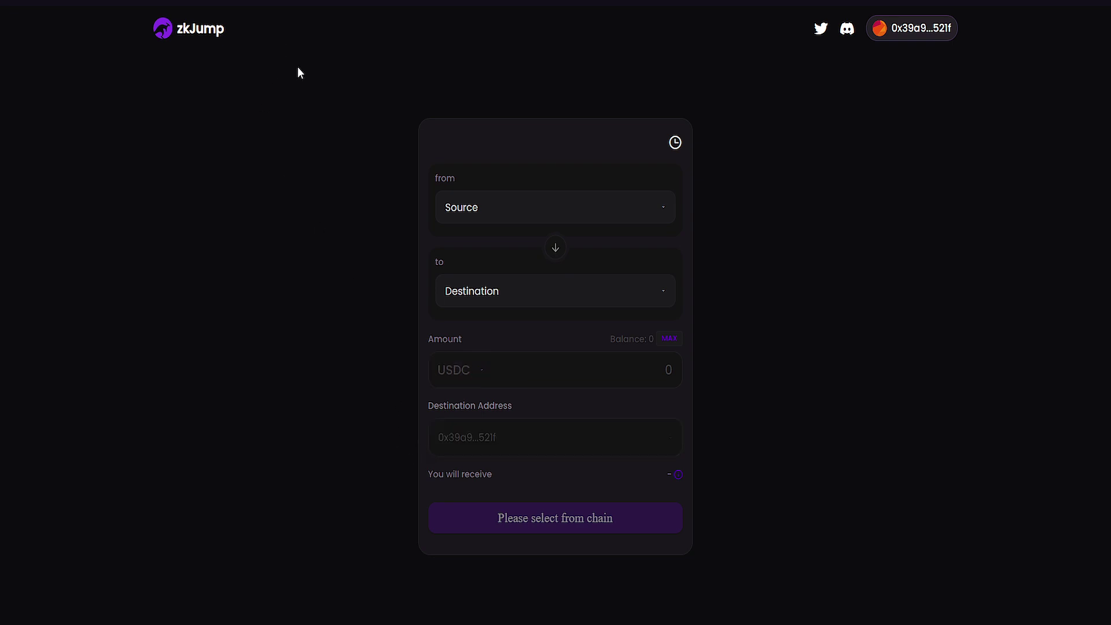
- Switch to the zk.Link L1 faucet and review its available networks and the tokens offered on Bsc Testnet
{"action": "left_click", "coordinate": [301, 10]}
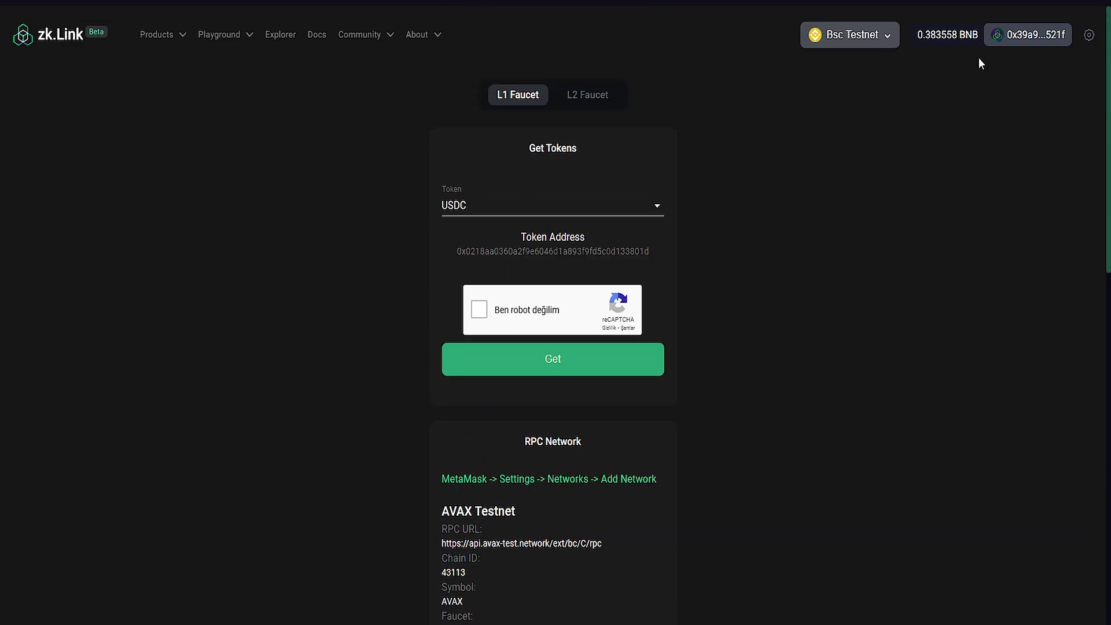
{"action": "left_click", "coordinate": [850, 36]}
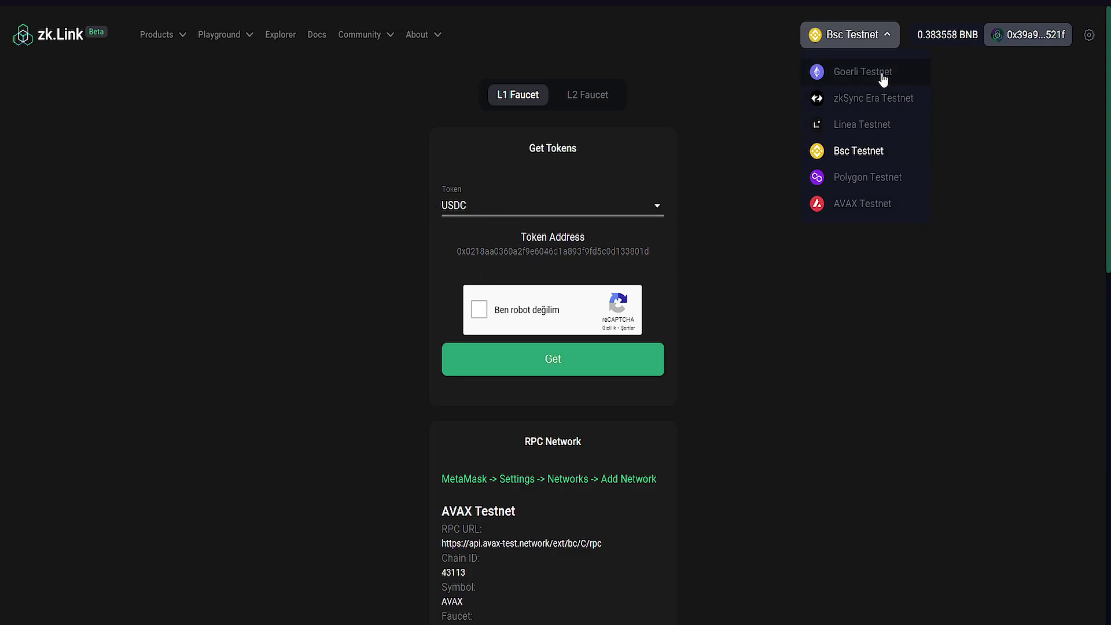
{"action": "left_click", "coordinate": [525, 215]}
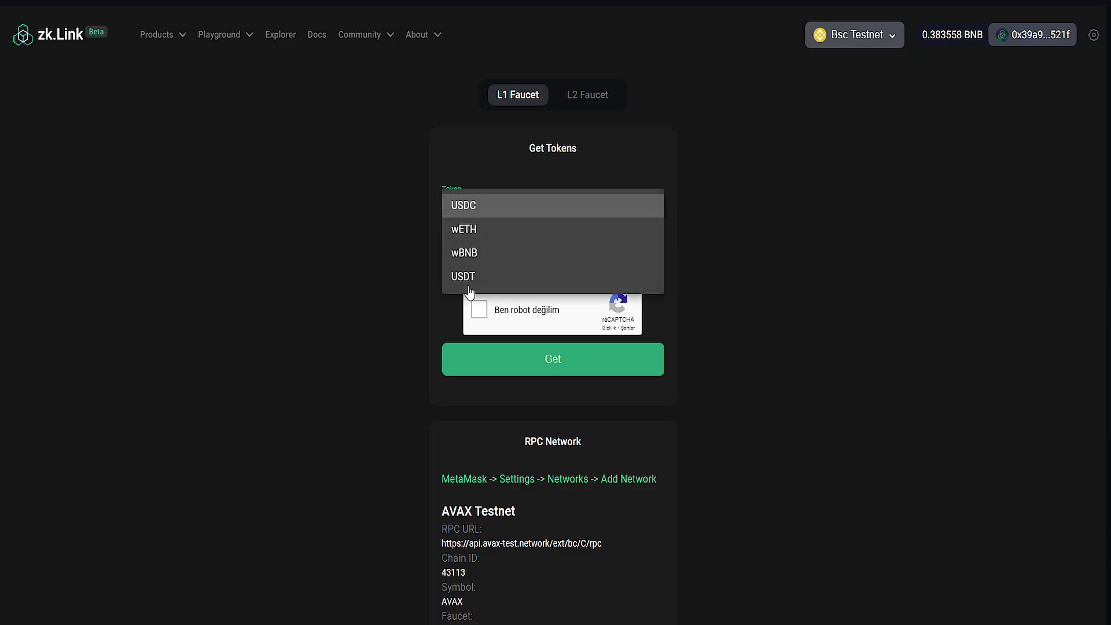
{"action": "left_click", "coordinate": [702, 312]}
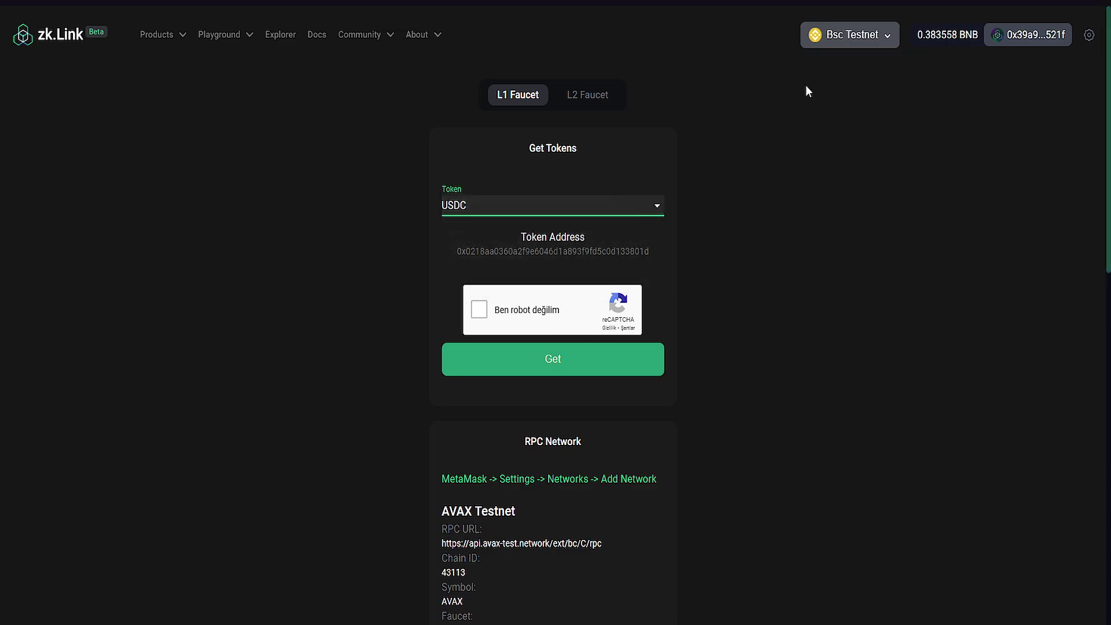
{"action": "left_click", "coordinate": [821, 43]}
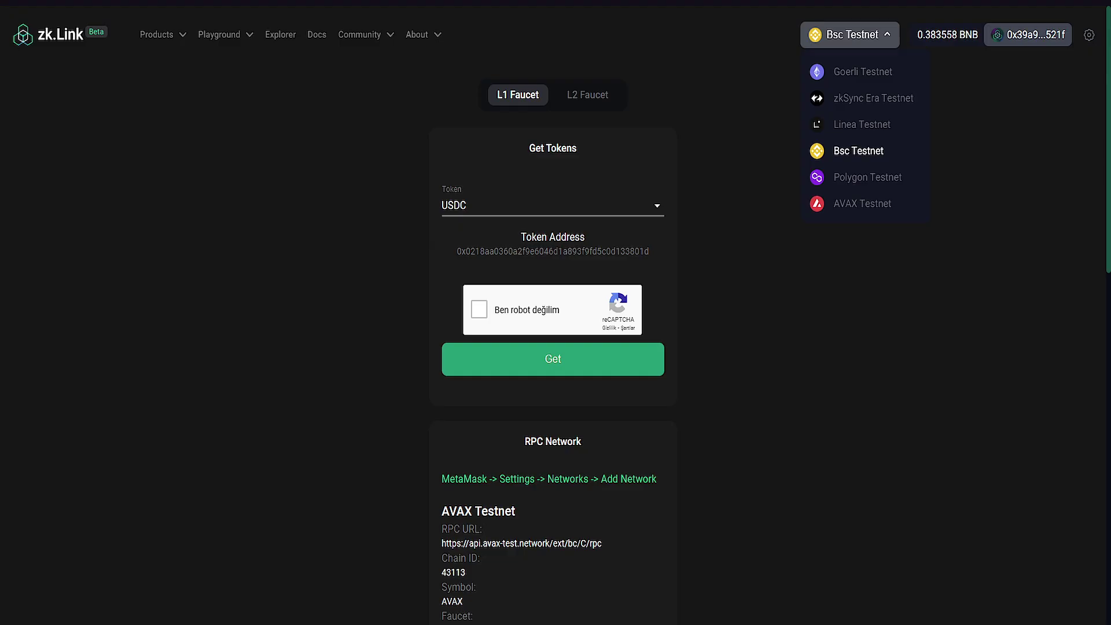
{"action": "left_click", "coordinate": [730, 250]}
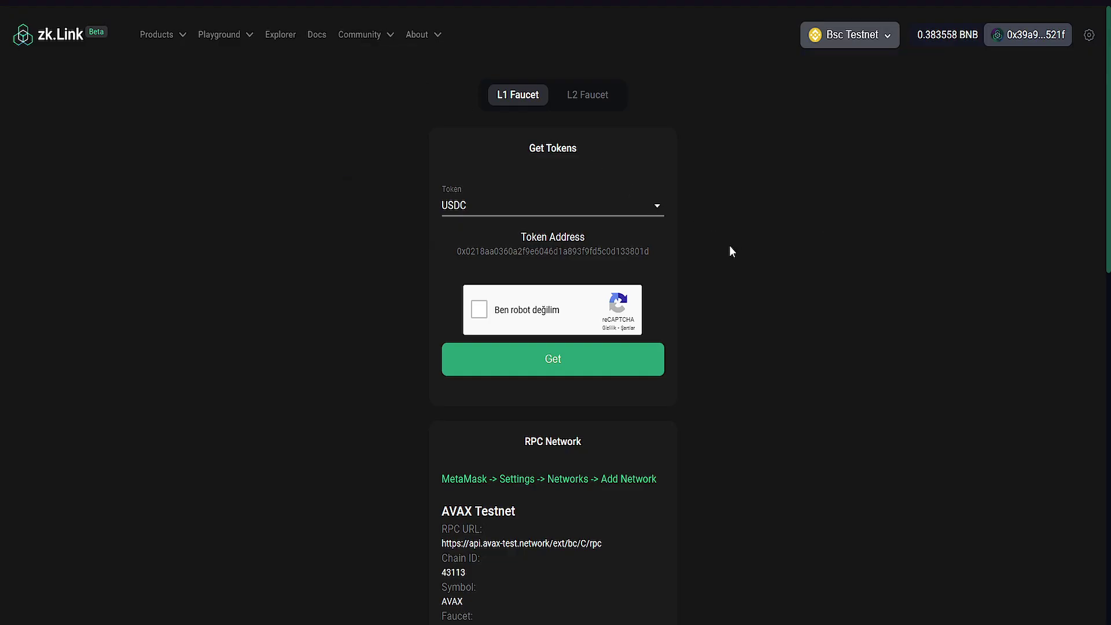
- Try to claim wETH from the L1 faucet on Bsc Testnet, completing the reCAPTCHA check
{"action": "left_click", "coordinate": [526, 209]}
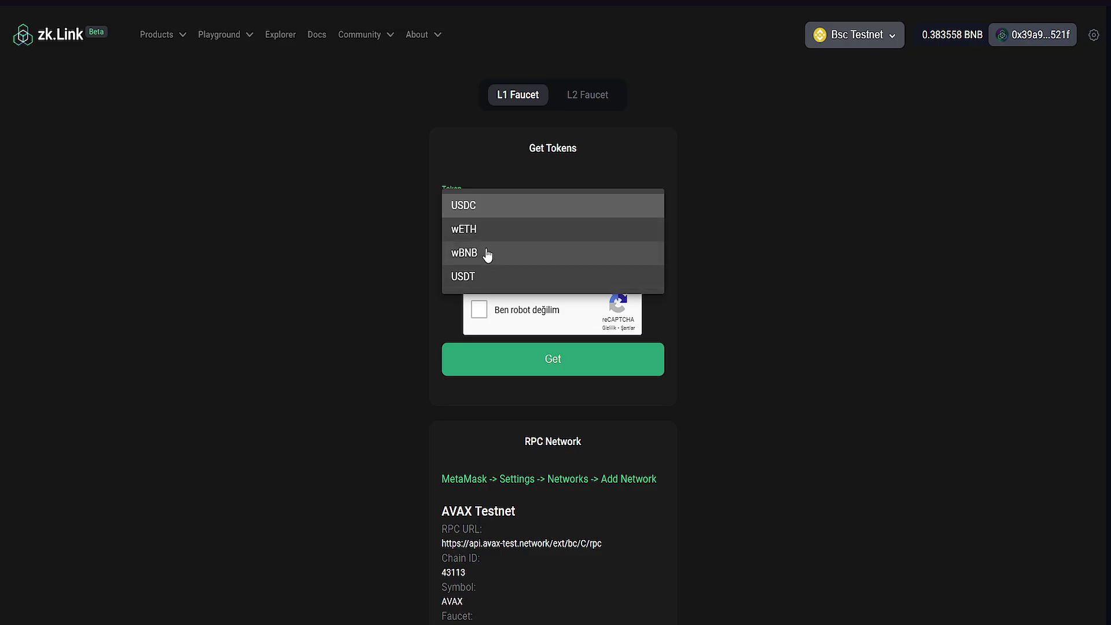
{"action": "left_click", "coordinate": [486, 234]}
{"action": "left_click", "coordinate": [479, 308]}
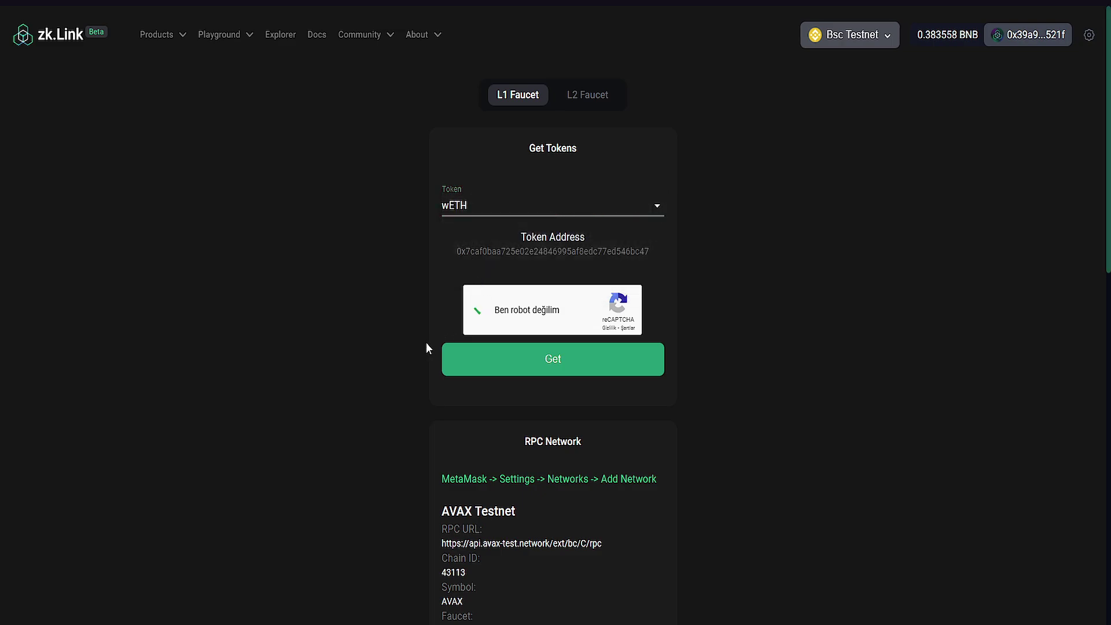
{"action": "left_click", "coordinate": [512, 359]}
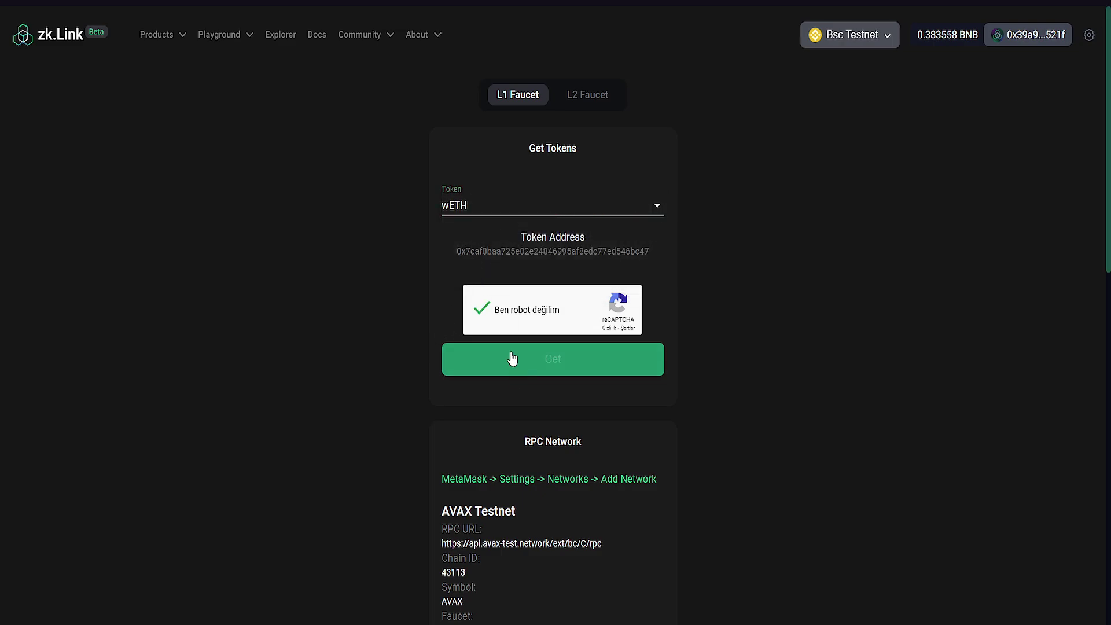
{"action": "left_click", "coordinate": [496, 215]}
{"action": "left_click", "coordinate": [477, 232]}
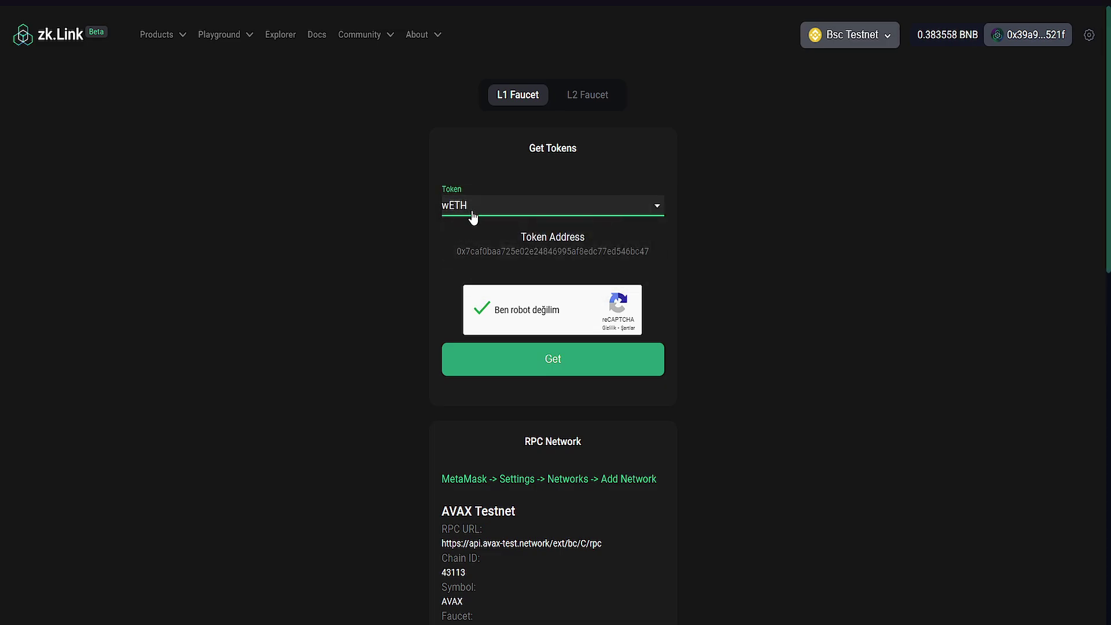
{"action": "left_click", "coordinate": [513, 370]}
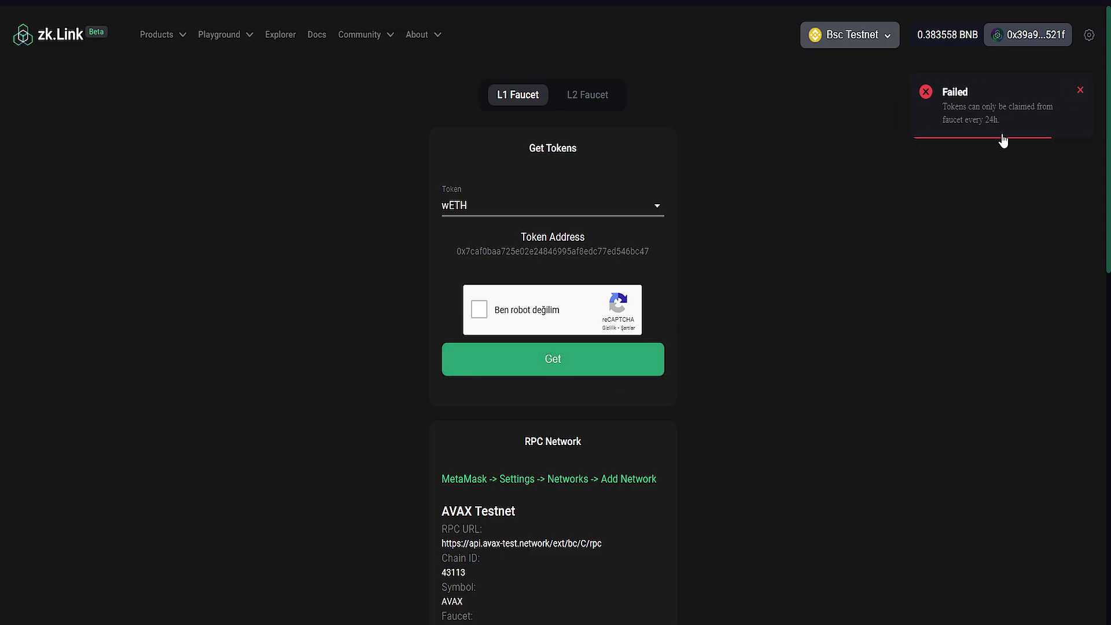
{"action": "left_click", "coordinate": [519, 206]}
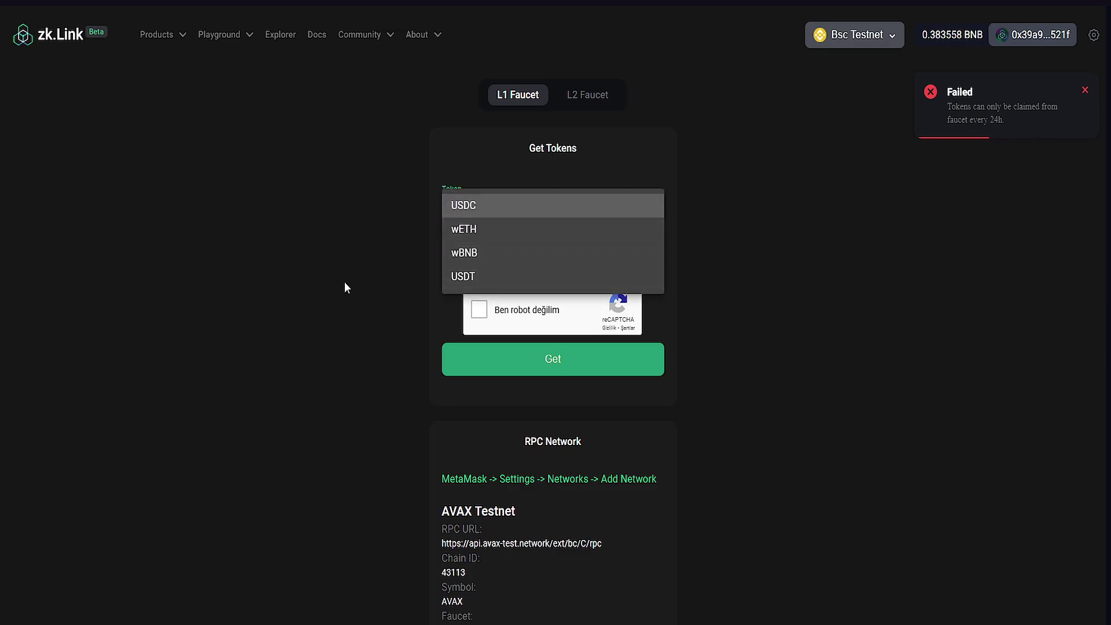
{"action": "left_click", "coordinate": [389, 283]}
{"action": "left_click", "coordinate": [500, 217]}
{"action": "left_click", "coordinate": [409, 283]}
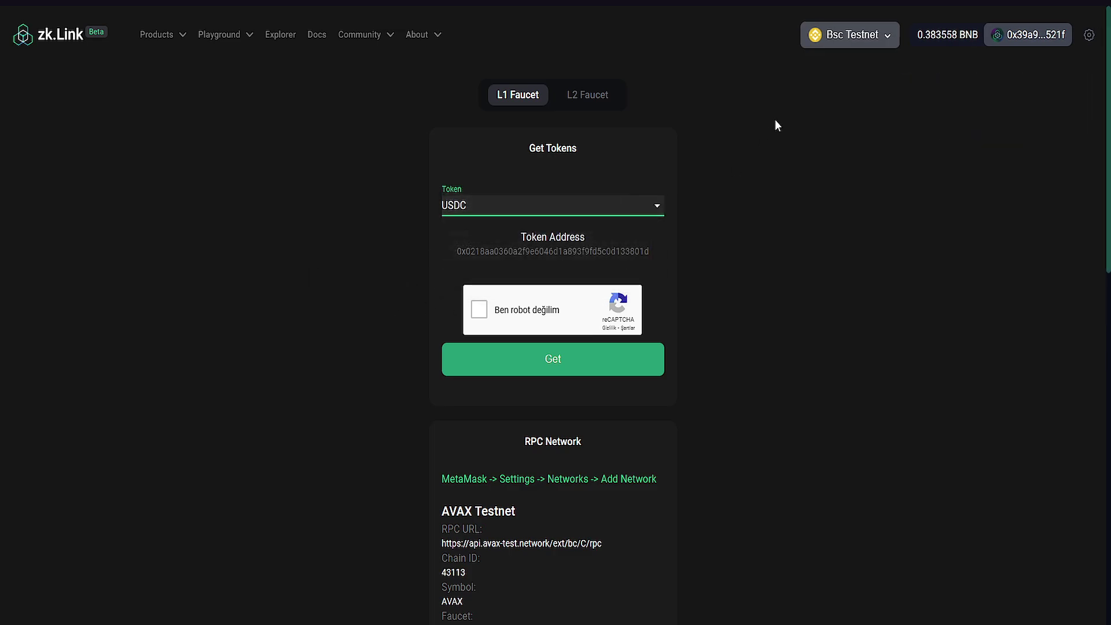
- Switch the faucet's network to Polygon Testnet and approve the network change in MetaMask
{"action": "left_click", "coordinate": [851, 35]}
{"action": "left_click", "coordinate": [856, 178]}
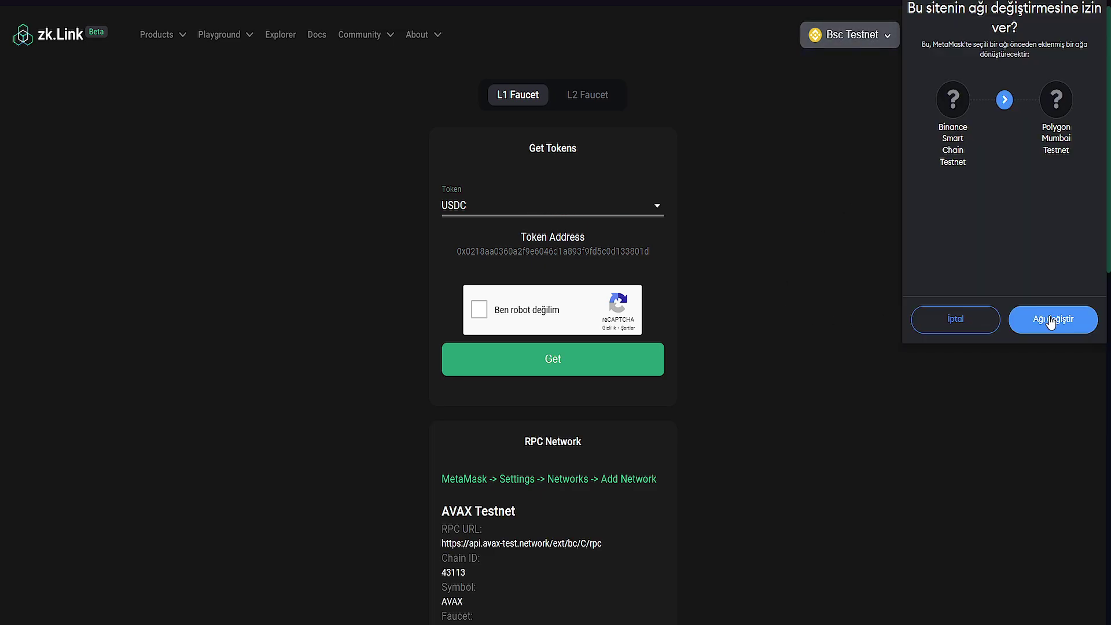
{"action": "left_click", "coordinate": [1050, 318]}
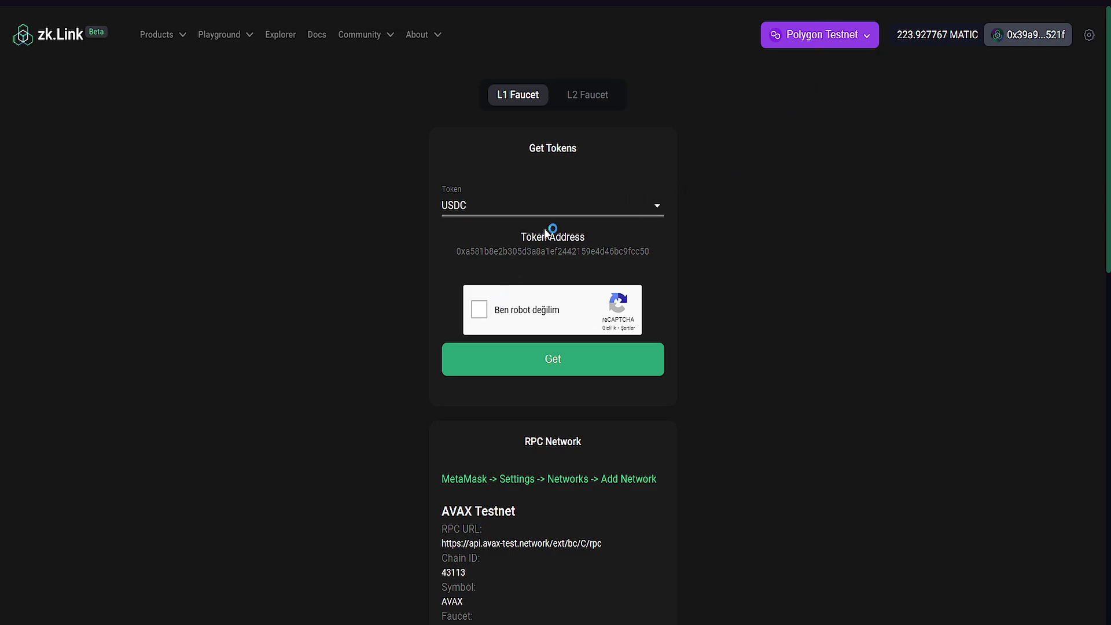
- Solve the faucet's reCAPTCHA for the wMATIC request by selecting the pedestrian-crossing squares and verifying them
{"action": "left_click", "coordinate": [491, 206]}
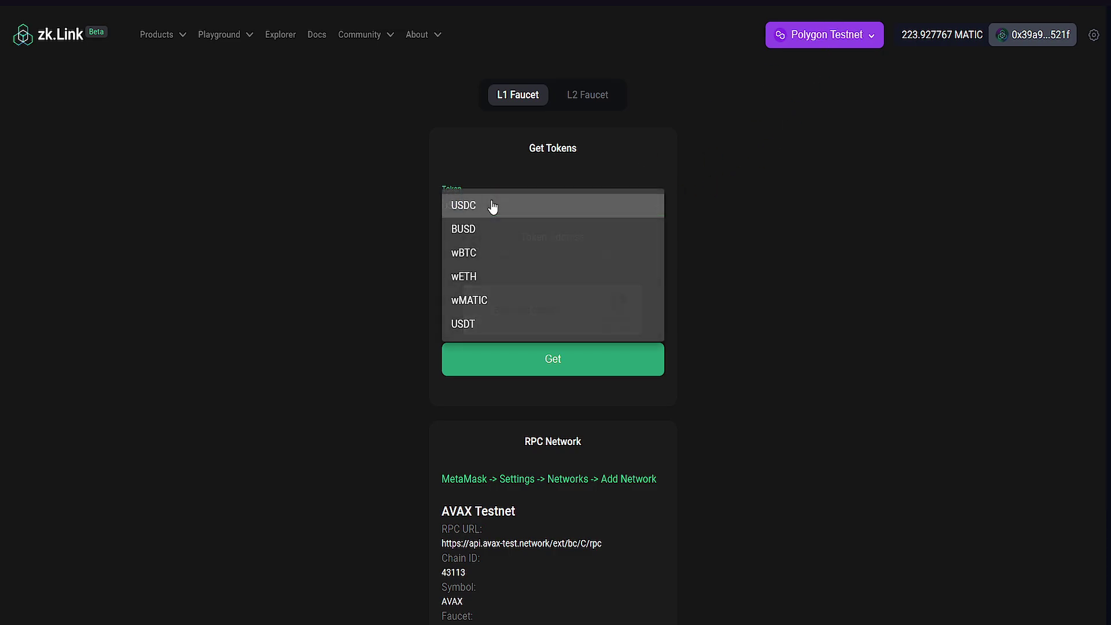
{"action": "left_click", "coordinate": [486, 306]}
{"action": "left_click", "coordinate": [478, 310]}
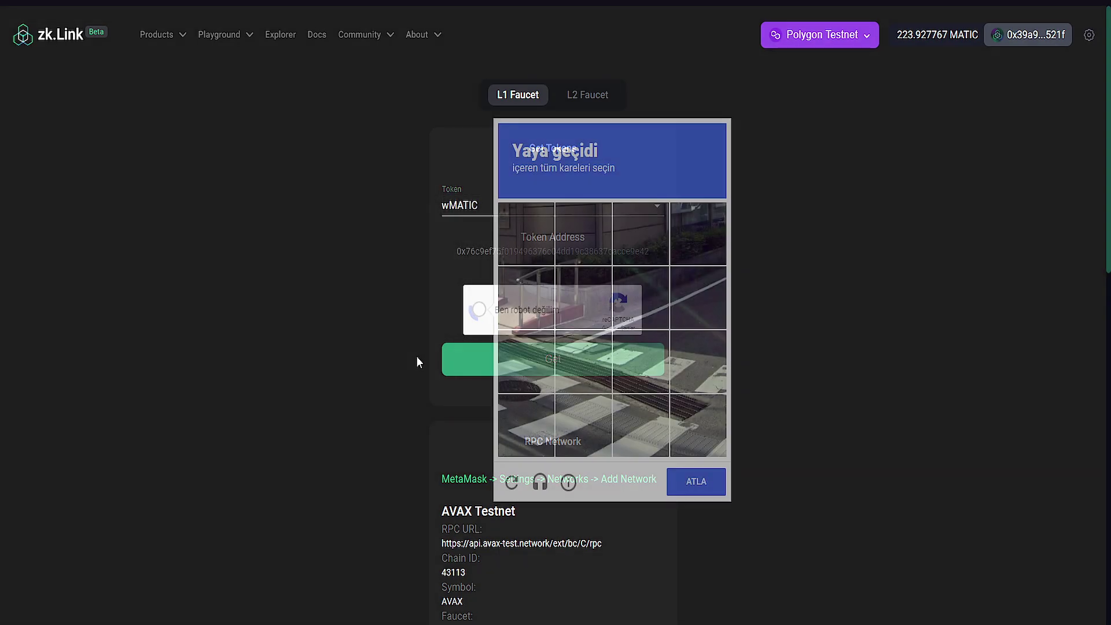
{"action": "left_click", "coordinate": [599, 364]}
{"action": "left_click", "coordinate": [640, 362]}
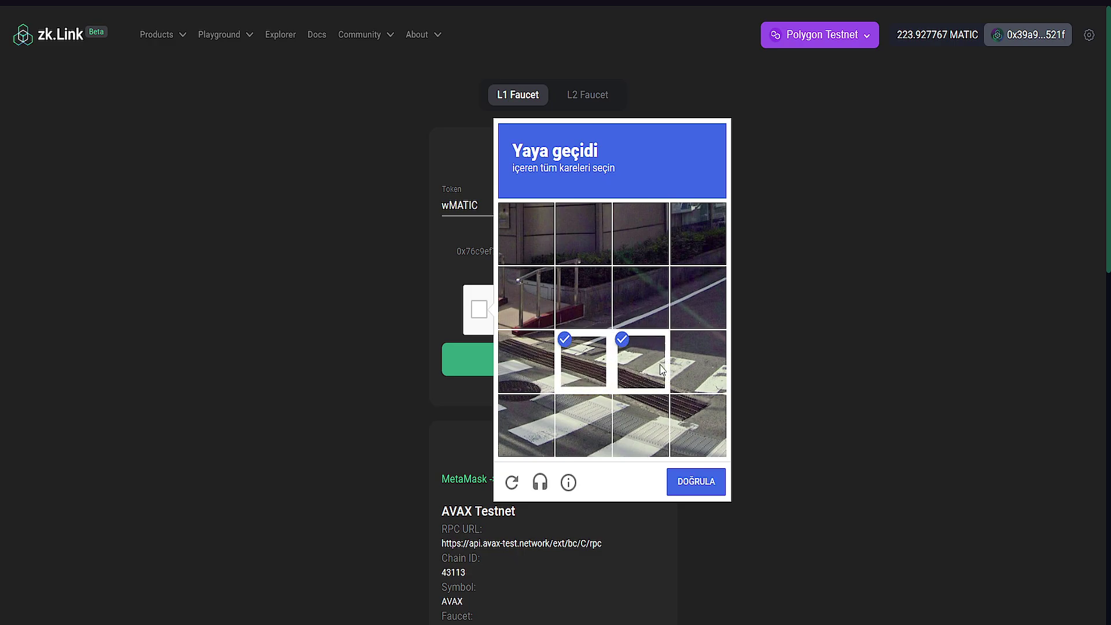
{"action": "left_click", "coordinate": [698, 362]}
{"action": "left_click", "coordinate": [641, 426]}
{"action": "left_click", "coordinate": [698, 425]}
{"action": "left_click", "coordinate": [583, 425]}
{"action": "left_click", "coordinate": [480, 427]}
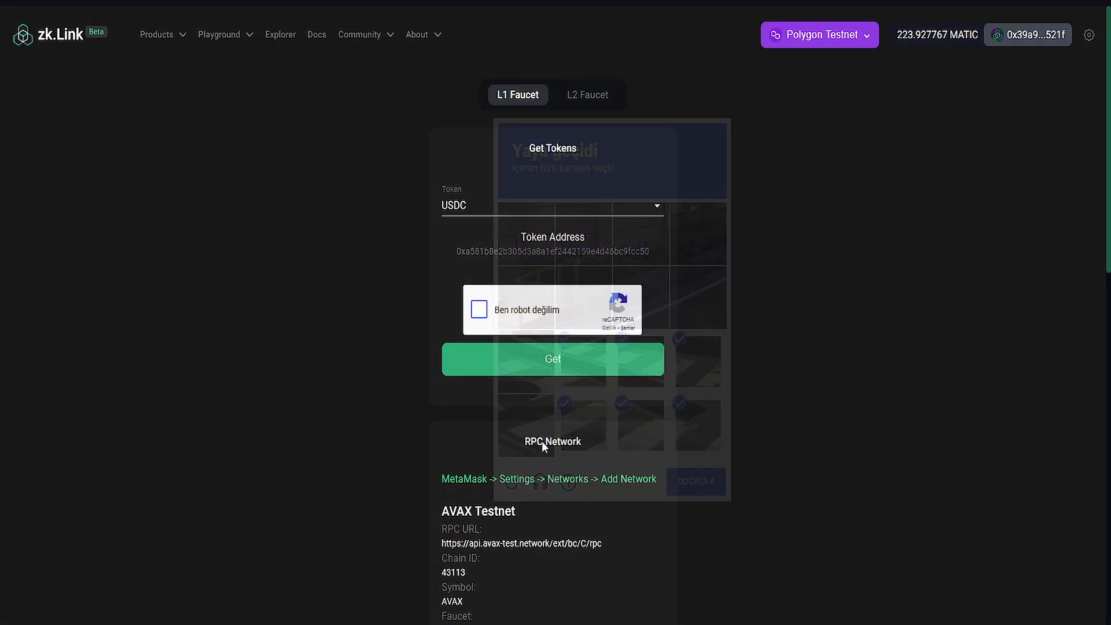
{"action": "left_click", "coordinate": [479, 313]}
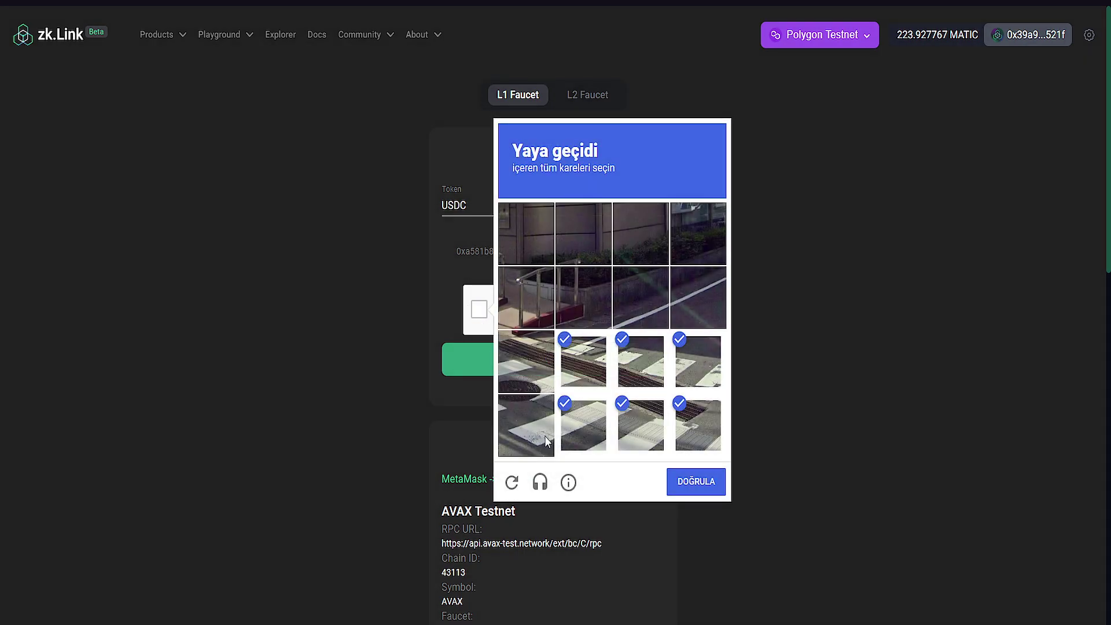
{"action": "left_click", "coordinate": [676, 478]}
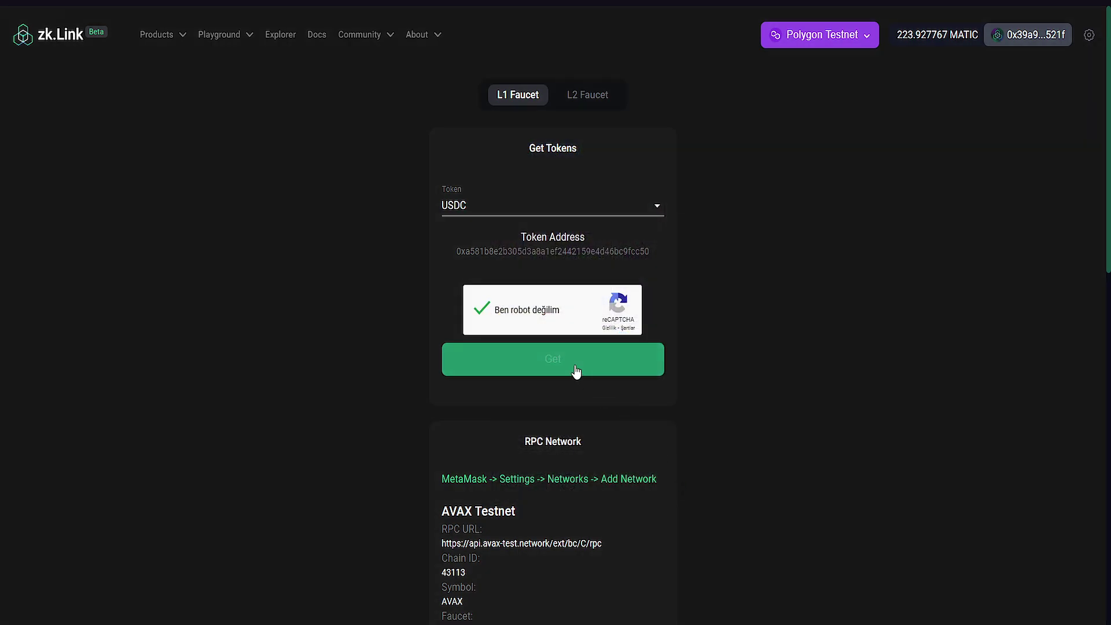
- Set the faucet token to wMATIC and request it on Polygon Testnet
{"action": "left_click", "coordinate": [486, 210]}
{"action": "left_click", "coordinate": [479, 308]}
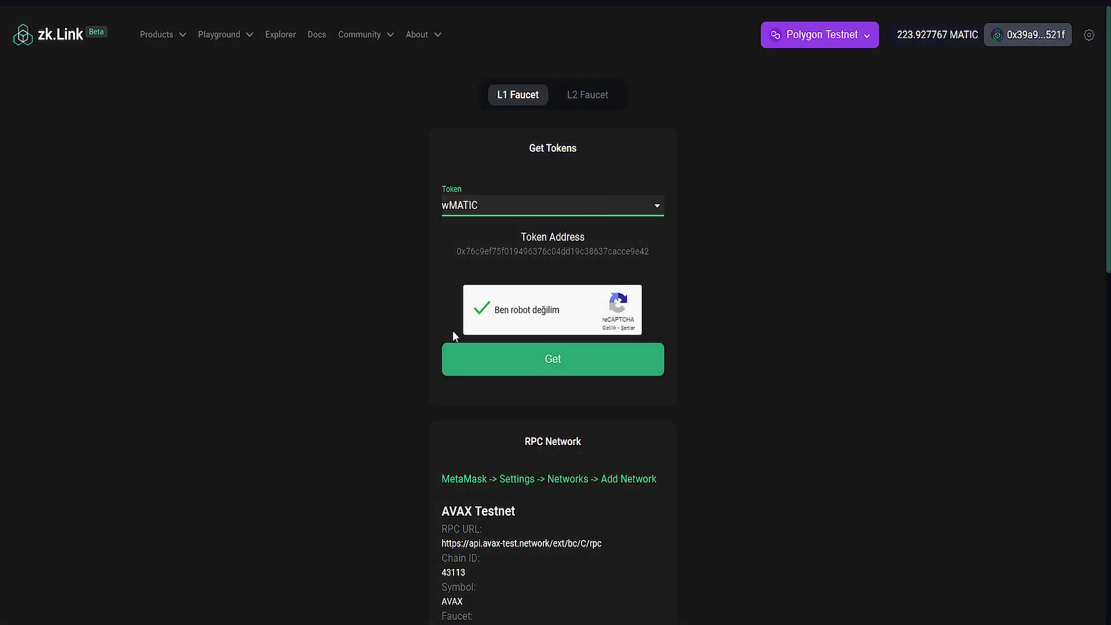
{"action": "left_click", "coordinate": [537, 368]}
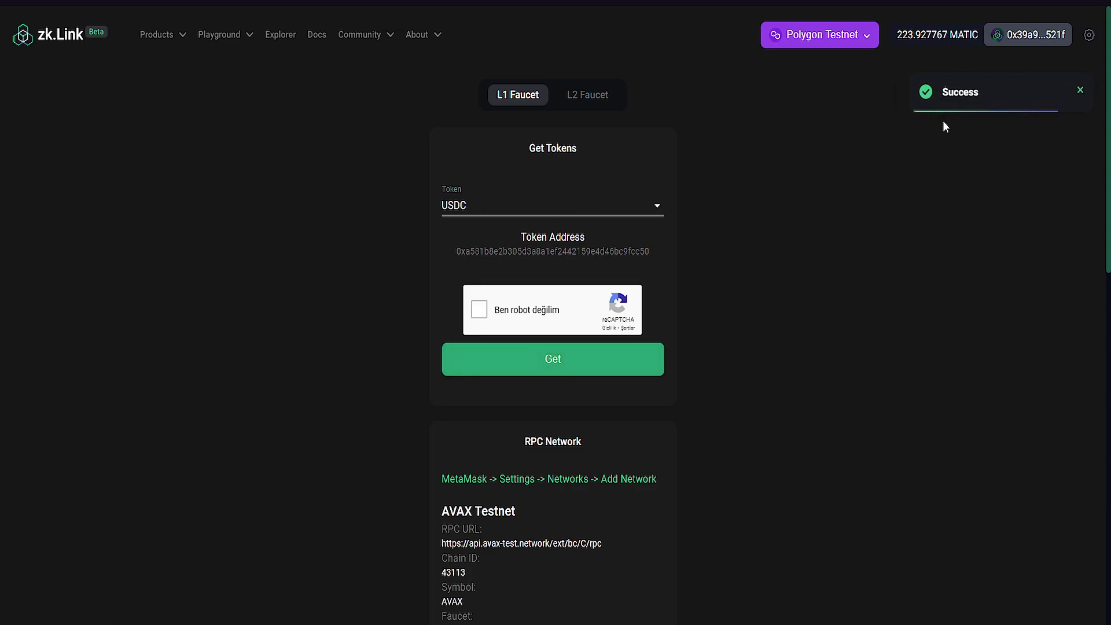
- Try to claim USDC from the Polygon Testnet faucet, solving the reCAPTCHA by selecting the motorcycle images
{"action": "left_click", "coordinate": [479, 310]}
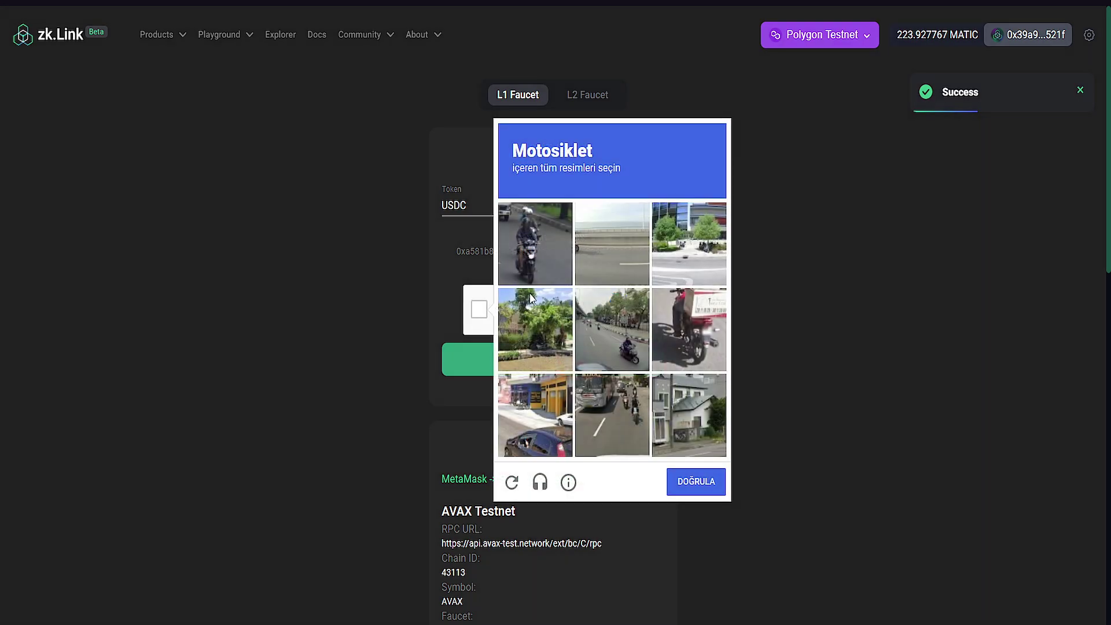
{"action": "left_click", "coordinate": [530, 255]}
{"action": "left_click", "coordinate": [618, 348]}
{"action": "left_click", "coordinate": [685, 339]}
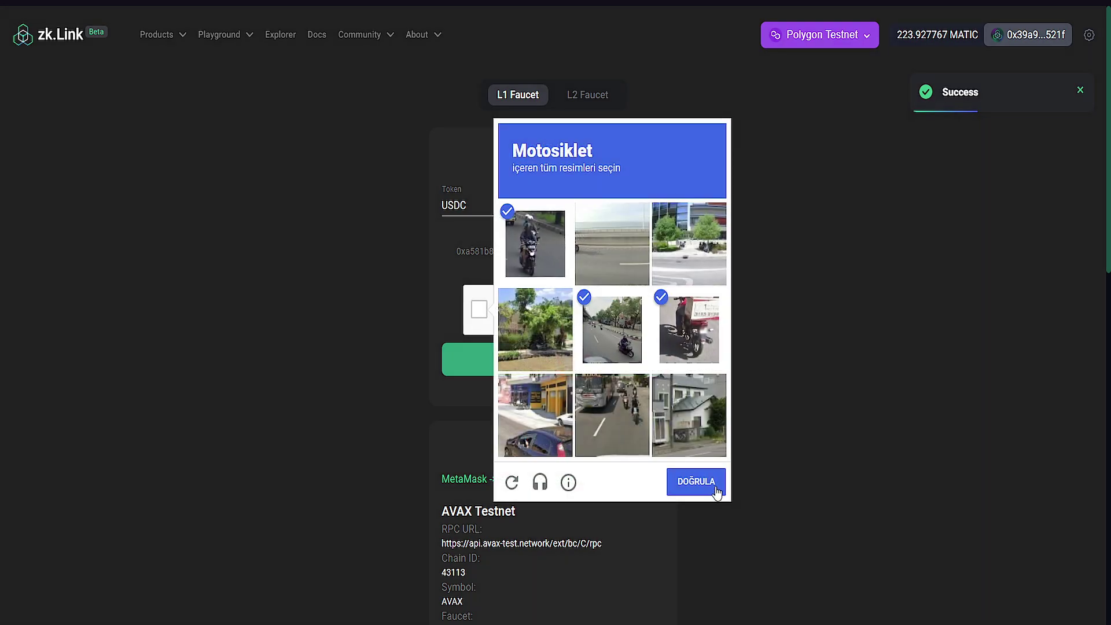
{"action": "left_click", "coordinate": [715, 488]}
{"action": "left_click", "coordinate": [572, 367]}
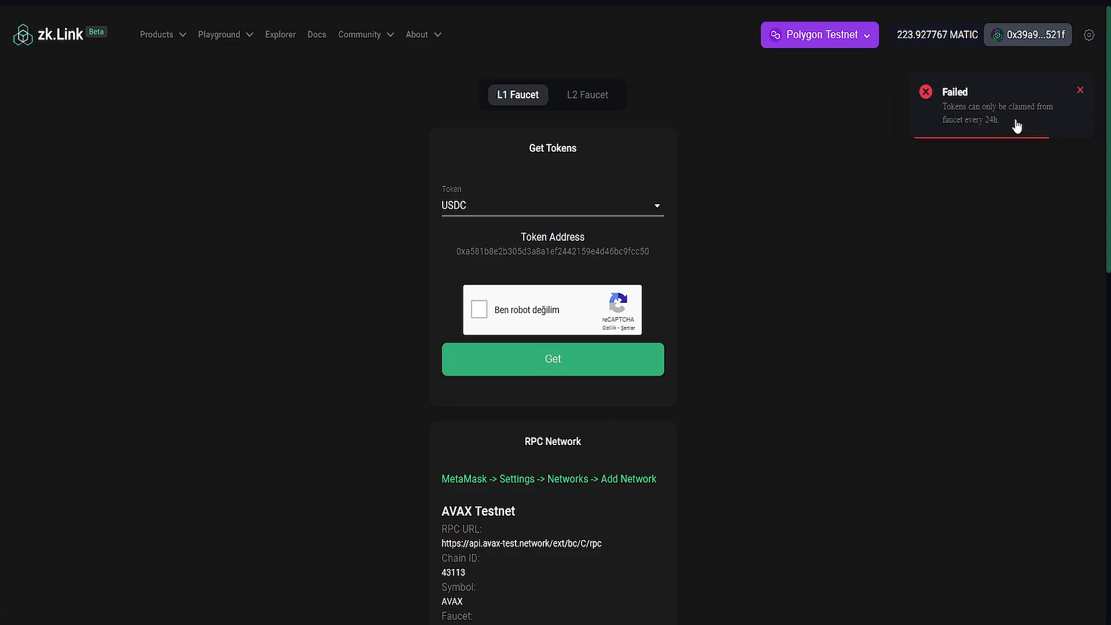
{"action": "left_click", "coordinate": [822, 34]}
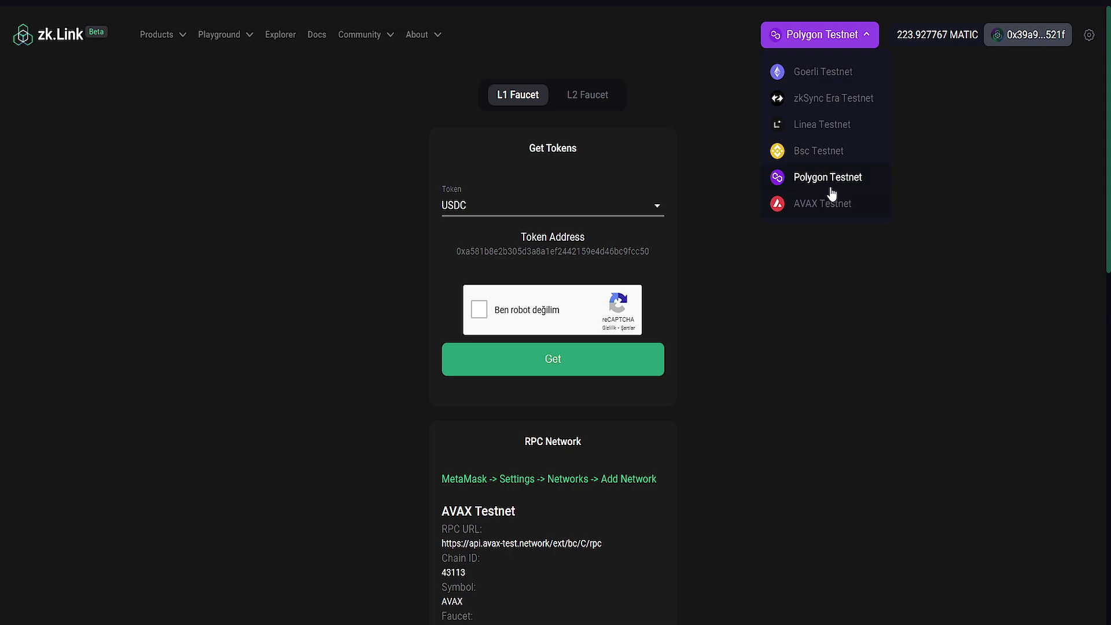
{"action": "left_click", "coordinate": [753, 286]}
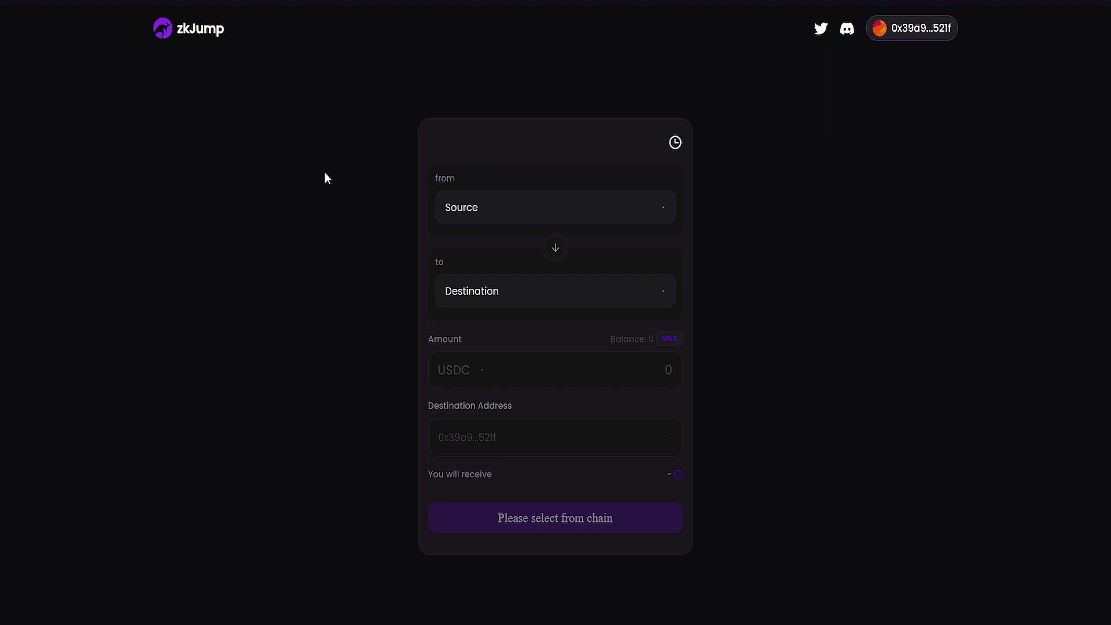
- Set the bridge's source chain to Polygon Testnet and check the token balances on it
{"action": "left_click", "coordinate": [465, 207]}
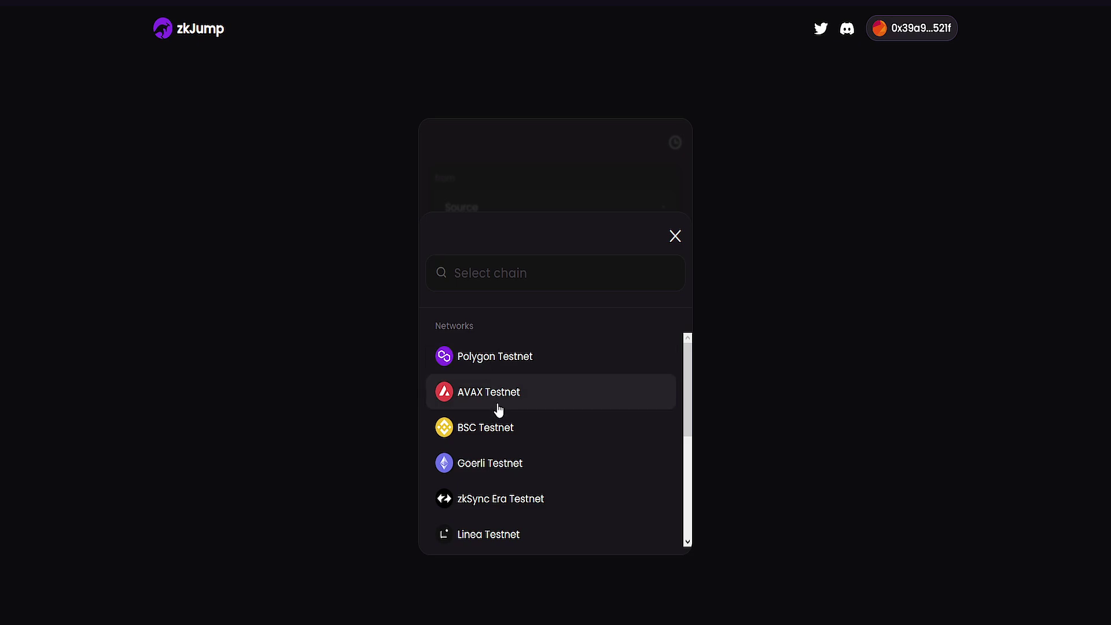
{"action": "left_click", "coordinate": [514, 362]}
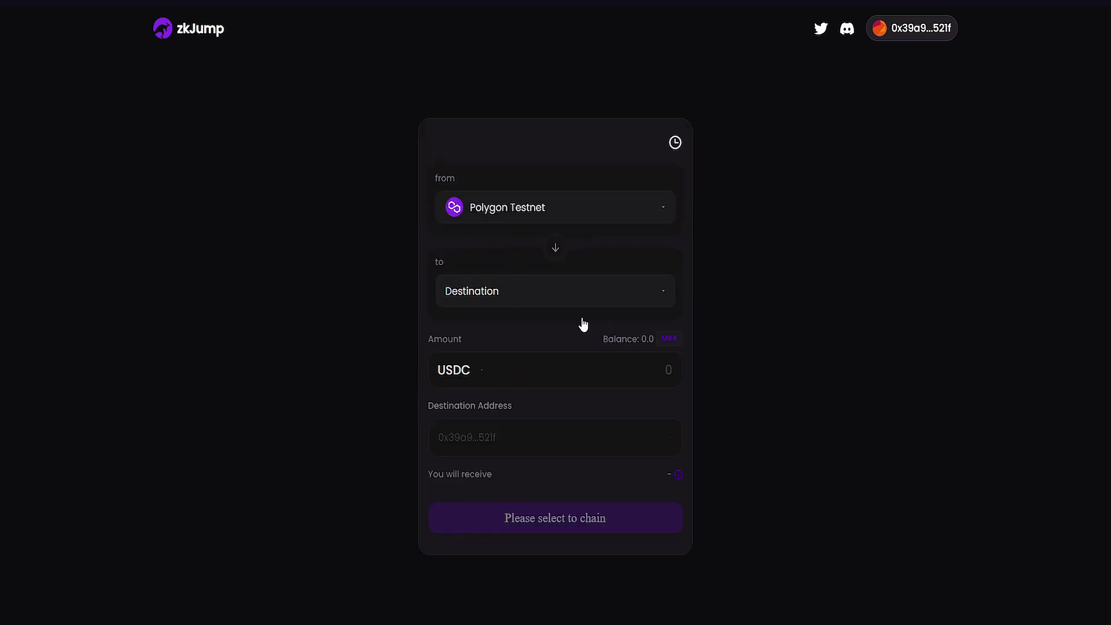
{"action": "left_click", "coordinate": [451, 384]}
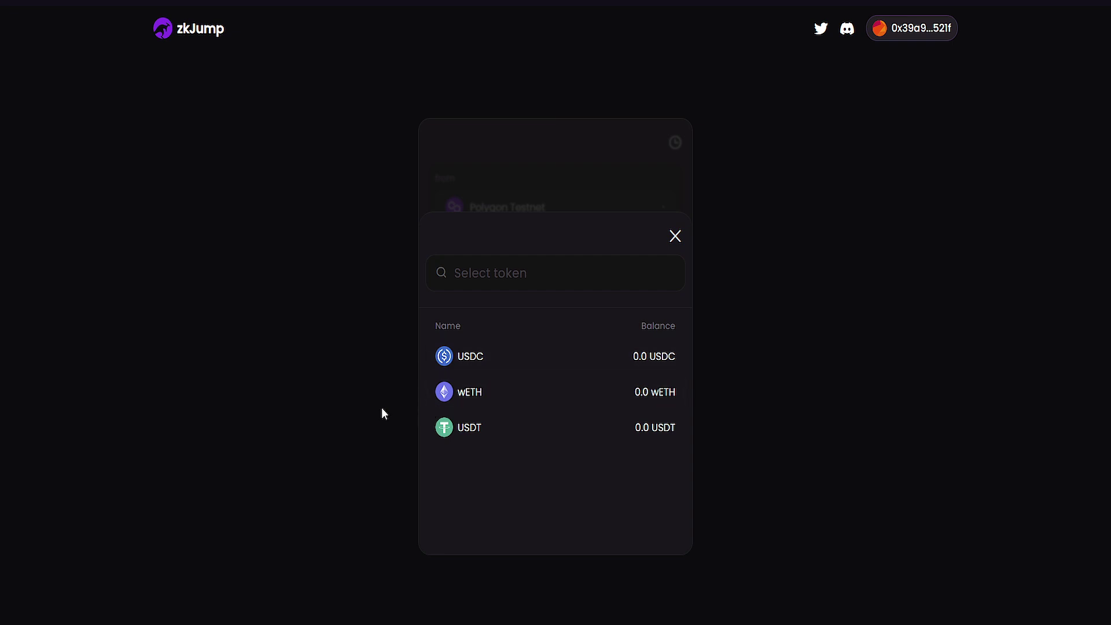
{"action": "left_click", "coordinate": [676, 236]}
- Set the source chain to Goerli Testnet, approve the network switch in MetaMask, and choose USDT as the token
{"action": "left_click", "coordinate": [486, 215]}
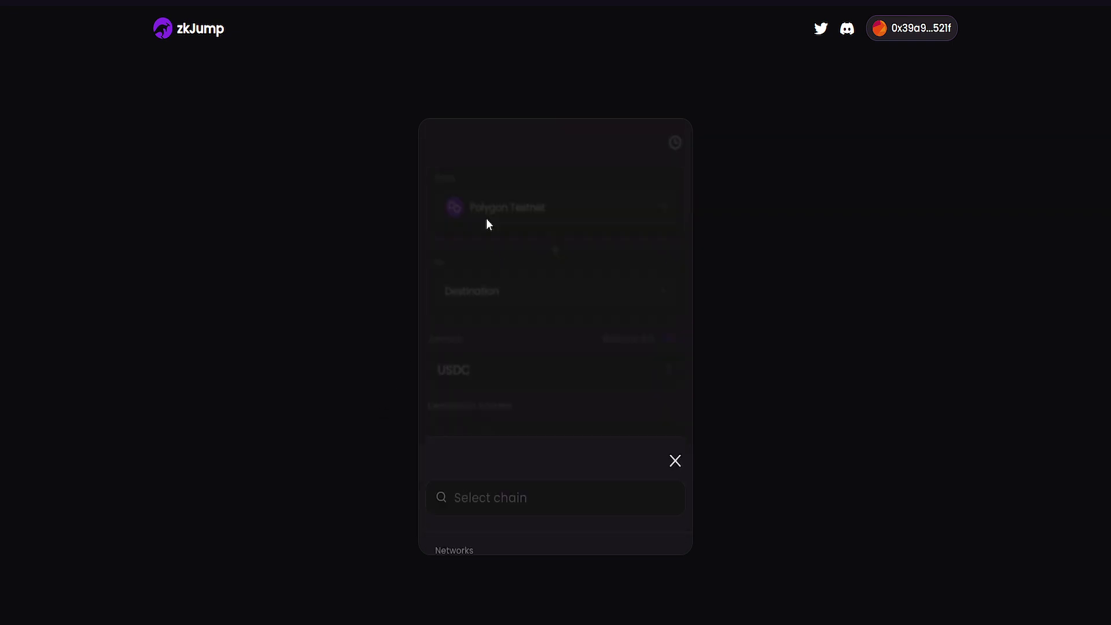
{"action": "left_click", "coordinate": [511, 460]}
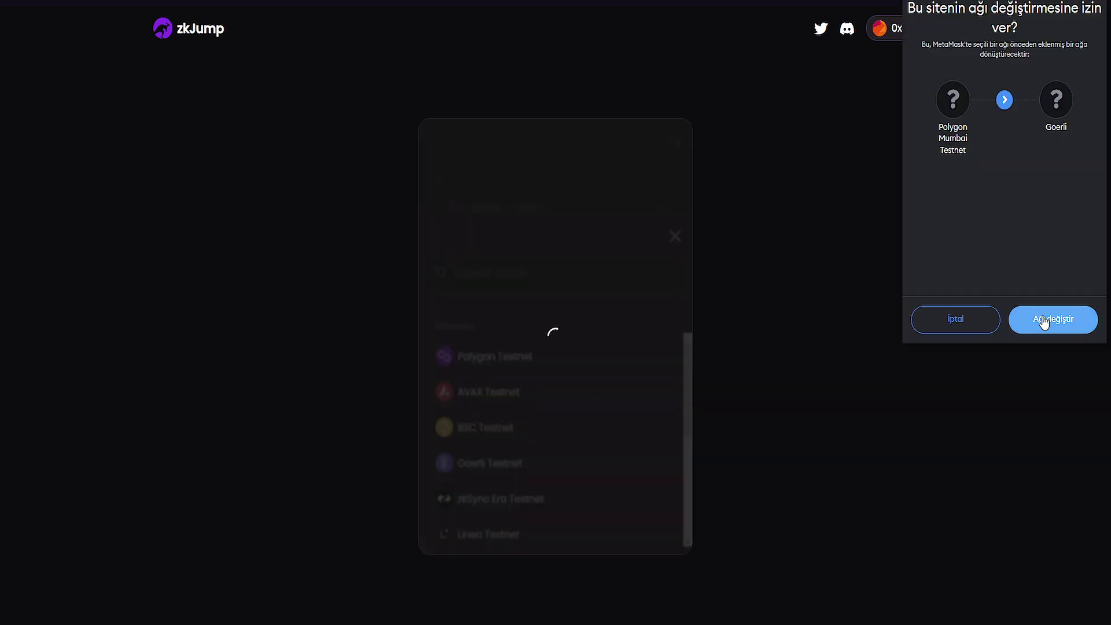
{"action": "left_click", "coordinate": [1044, 317]}
{"action": "left_click", "coordinate": [470, 381]}
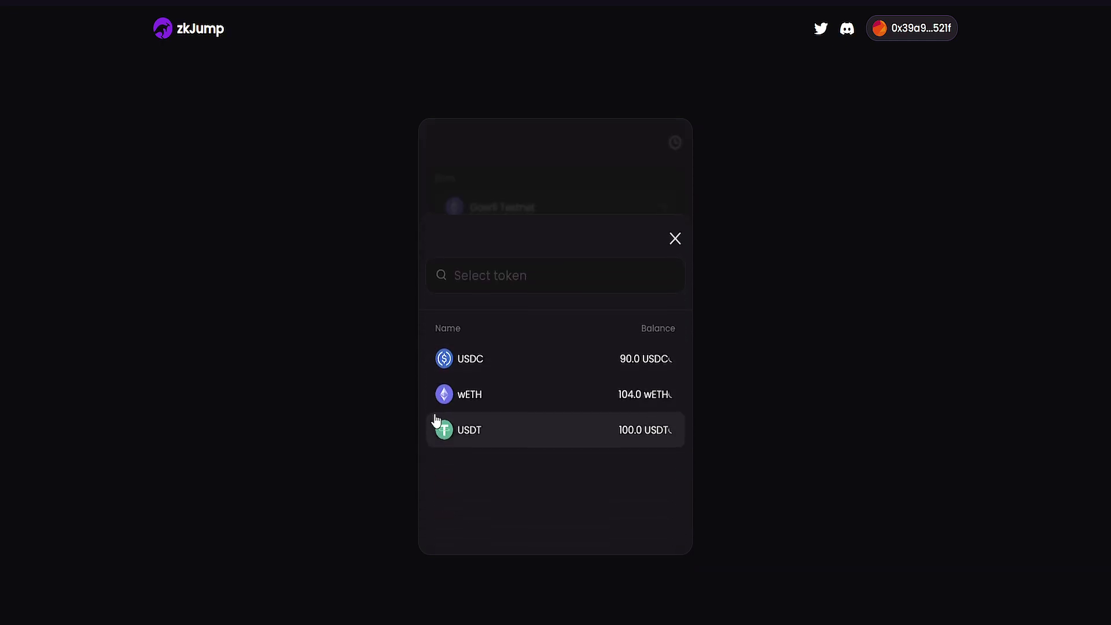
{"action": "left_click", "coordinate": [571, 437]}
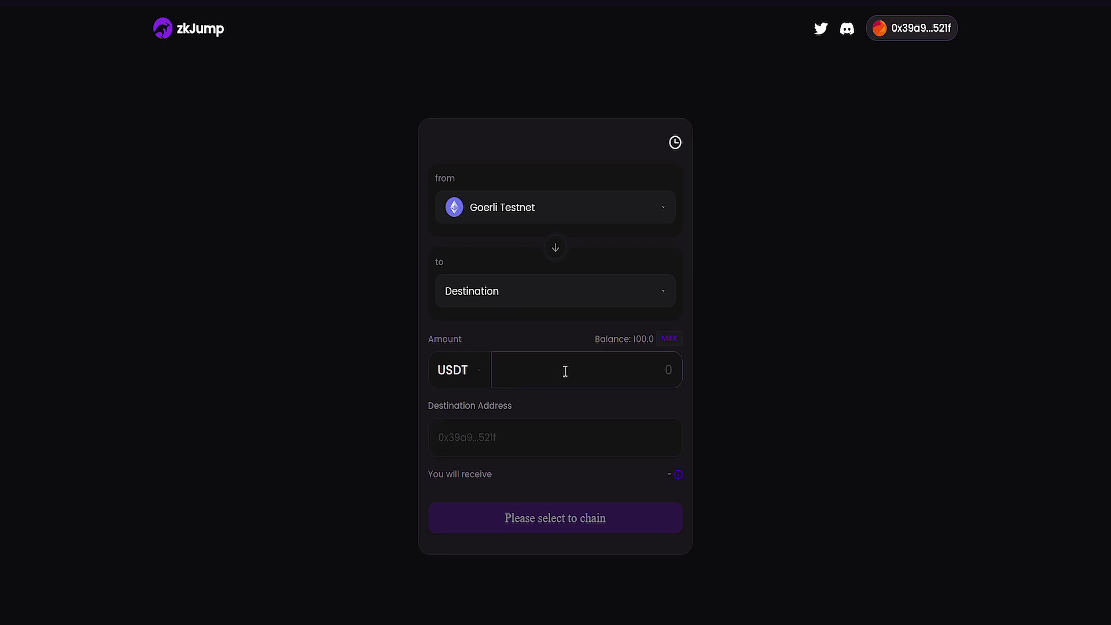
- Set the destination chain to zkSync Era Testnet and check which tokens can be bridged there
{"action": "left_click", "coordinate": [509, 297]}
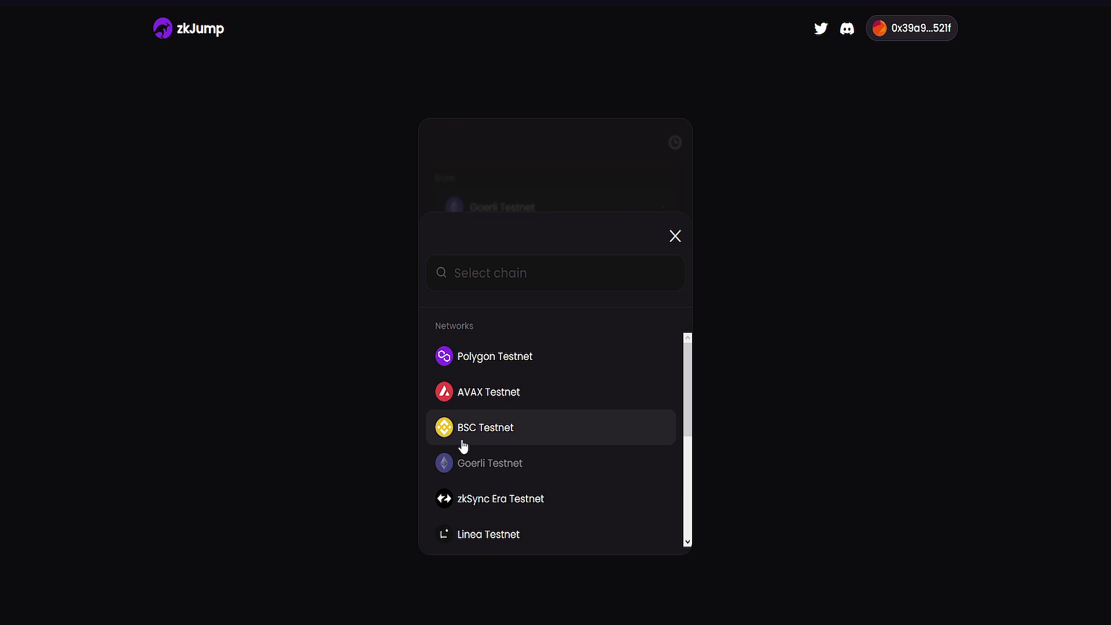
{"action": "scroll", "coordinate": [445, 451], "scroll_direction": "down", "scroll_amount": 3}
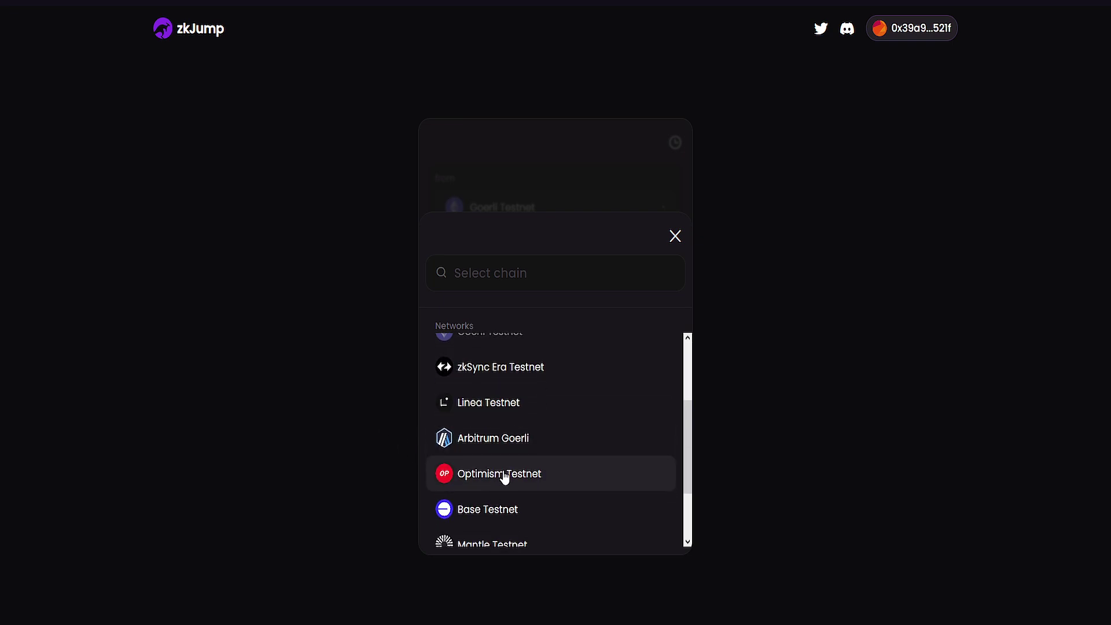
{"action": "left_click", "coordinate": [524, 376]}
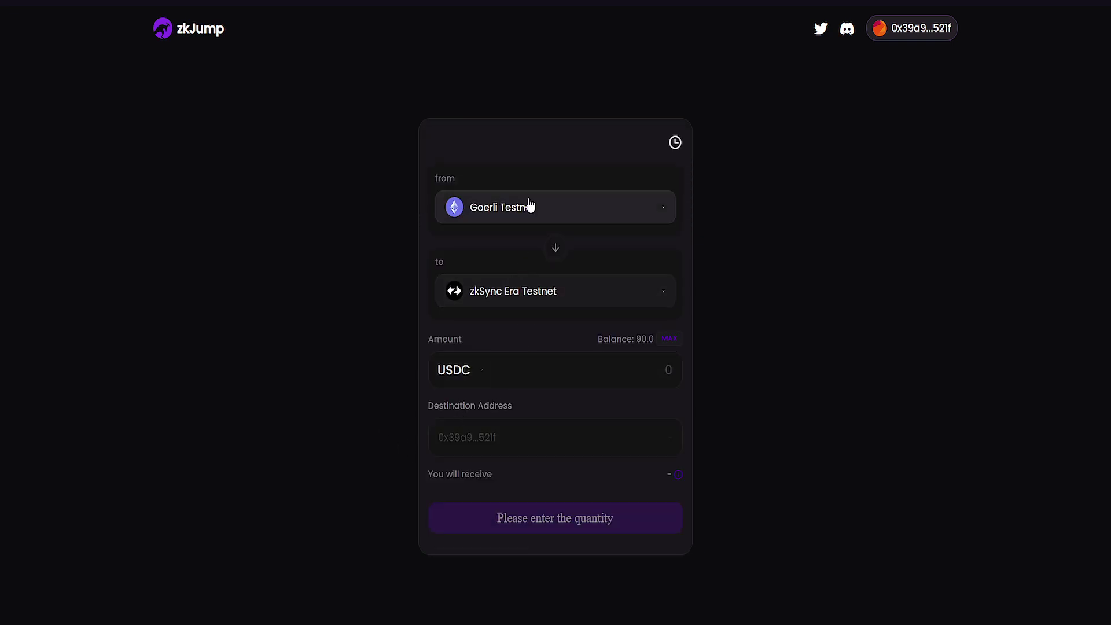
{"action": "left_click", "coordinate": [469, 380]}
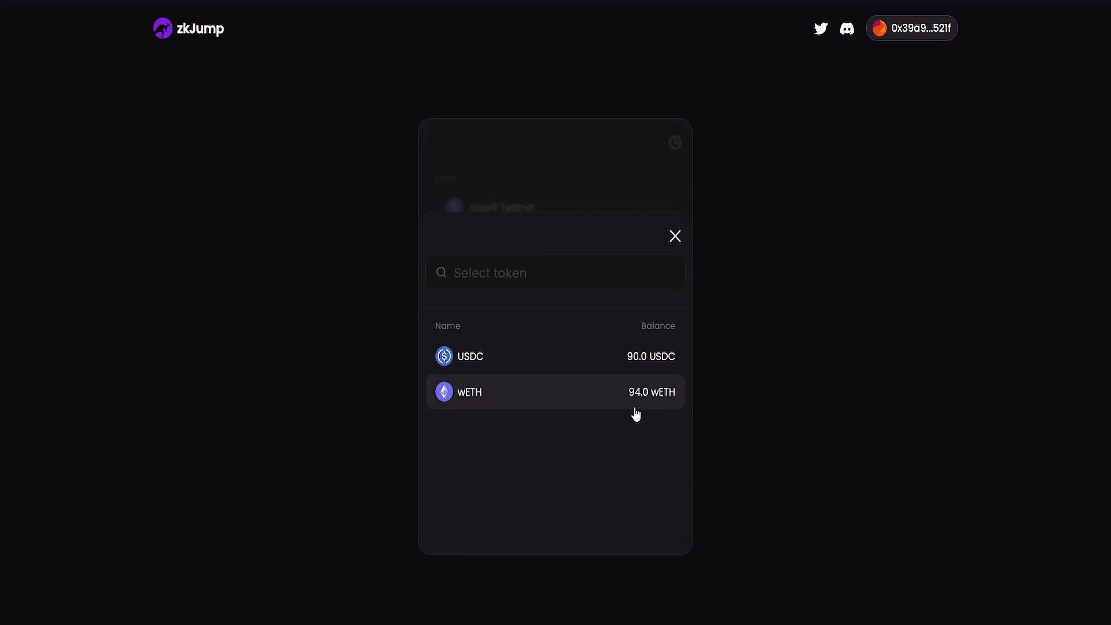
{"action": "left_click", "coordinate": [675, 236]}
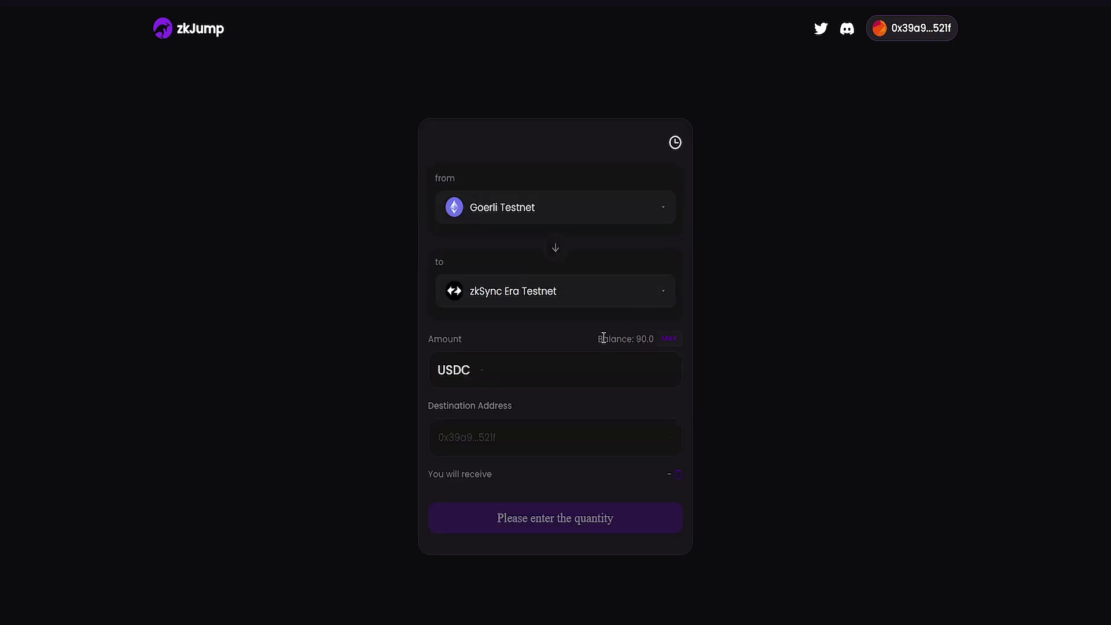
- Enter 50 as the amount to bridge and review the token choices for the zkSync Era Testnet route
{"action": "left_click", "coordinate": [560, 380]}
{"action": "type", "text": "50"}
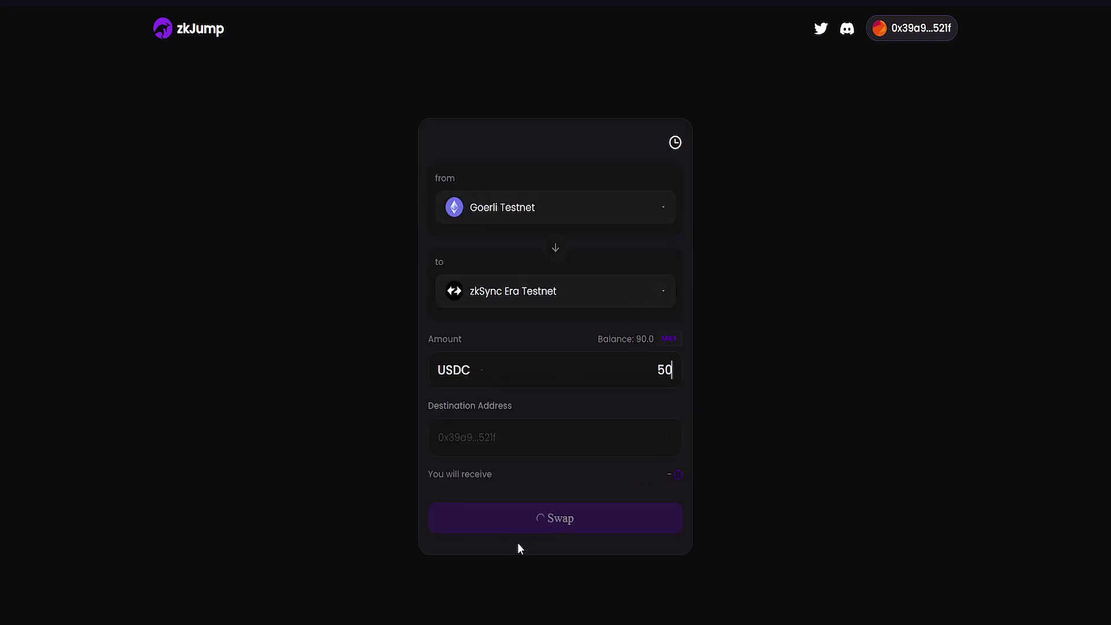
{"action": "left_click", "coordinate": [469, 376]}
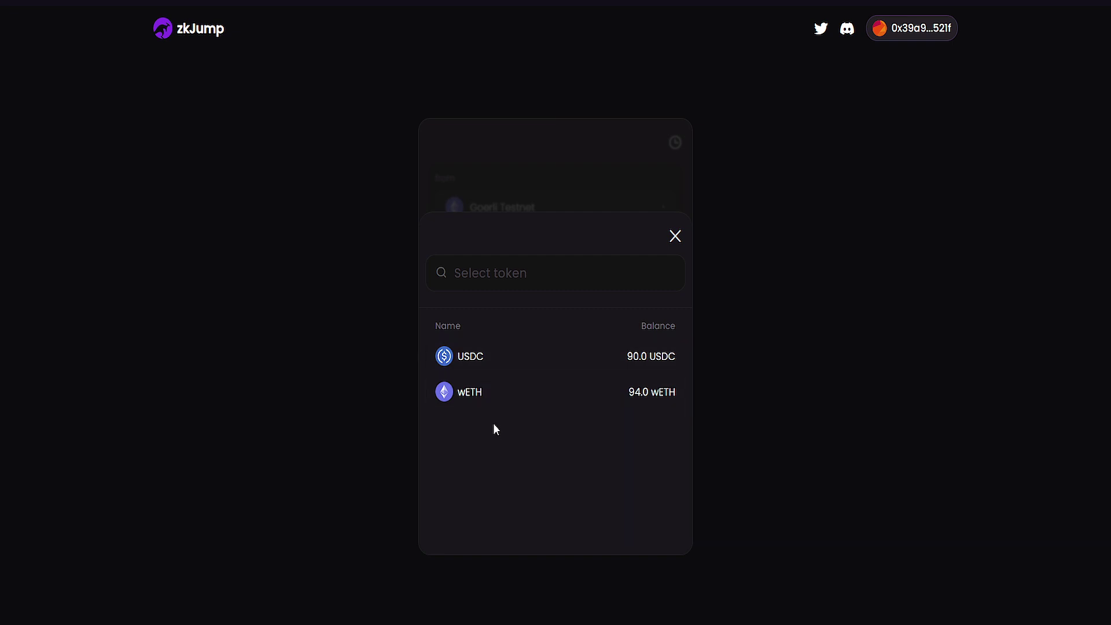
{"action": "left_click", "coordinate": [675, 237]}
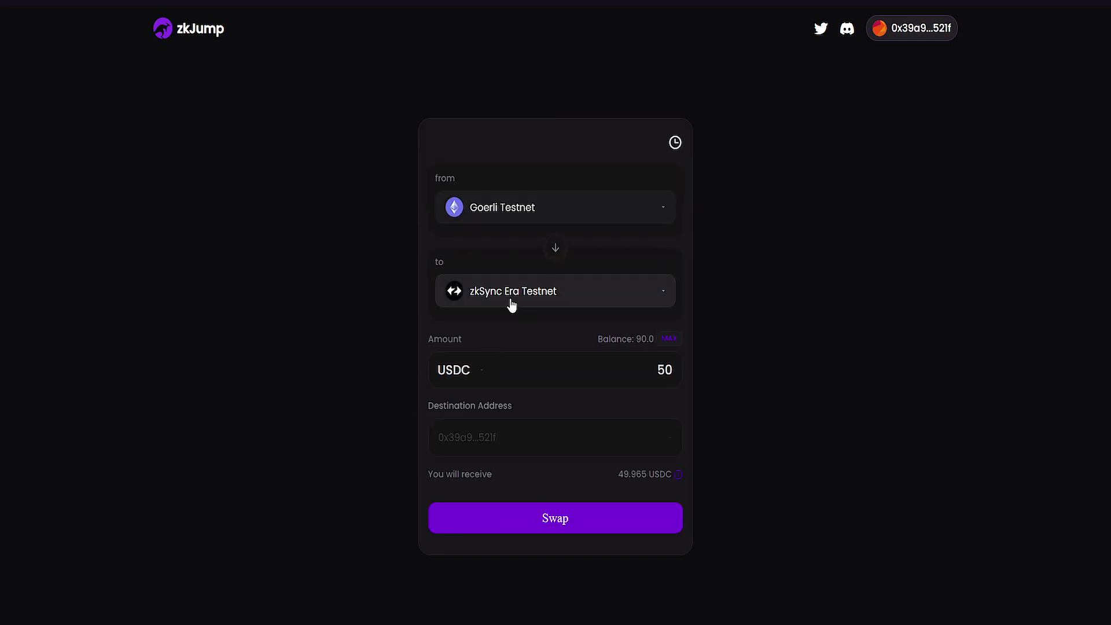
- Change the destination chain to Optimism Testnet and check which tokens can be bridged there
{"action": "left_click", "coordinate": [511, 304]}
{"action": "scroll", "coordinate": [533, 401], "scroll_direction": "down", "scroll_amount": 2}
{"action": "left_click", "coordinate": [529, 472]}
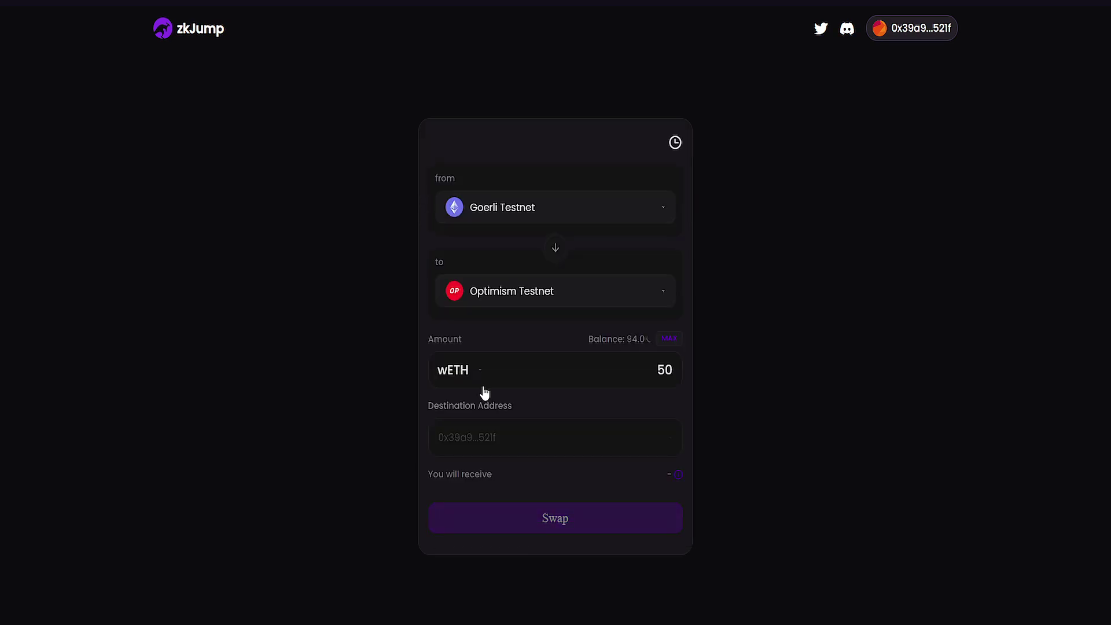
{"action": "left_click", "coordinate": [467, 373]}
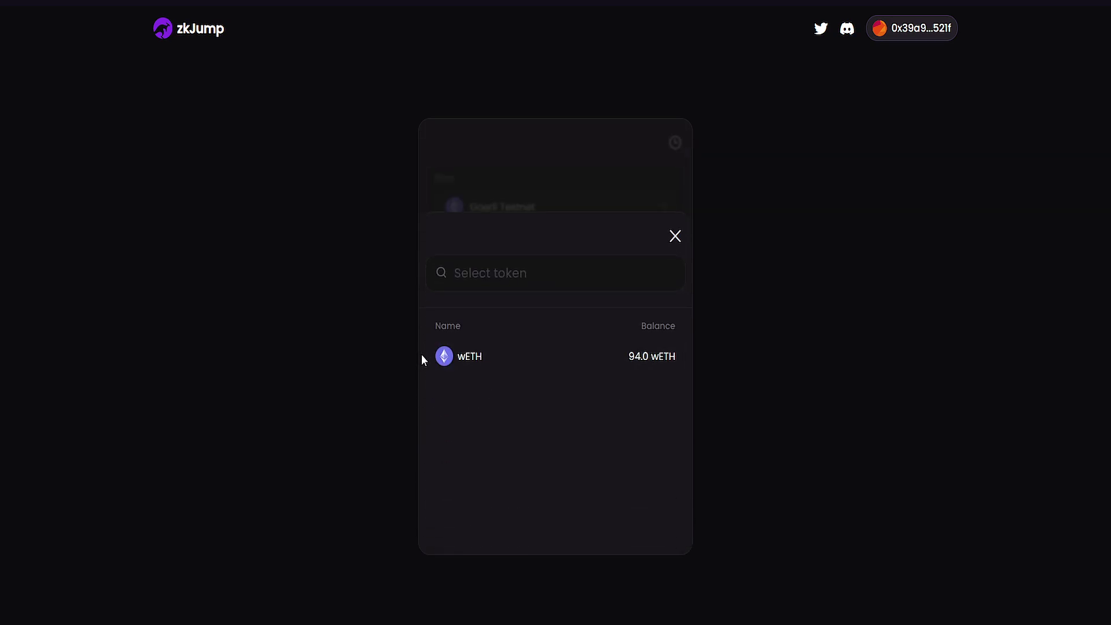
{"action": "left_click", "coordinate": [675, 235]}
- Set the destination chain to Polygon Testnet and choose USDT as the token to bridge
{"action": "left_click", "coordinate": [528, 298]}
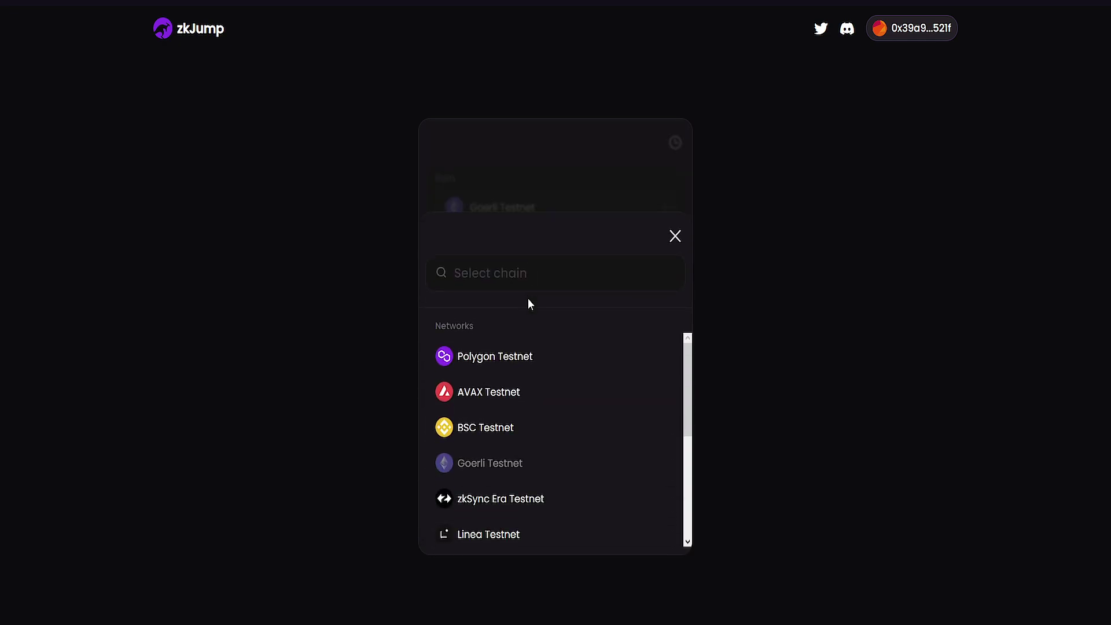
{"action": "scroll", "coordinate": [524, 432], "scroll_direction": "down", "scroll_amount": 2}
{"action": "scroll", "coordinate": [523, 466], "scroll_direction": "down", "scroll_amount": 2}
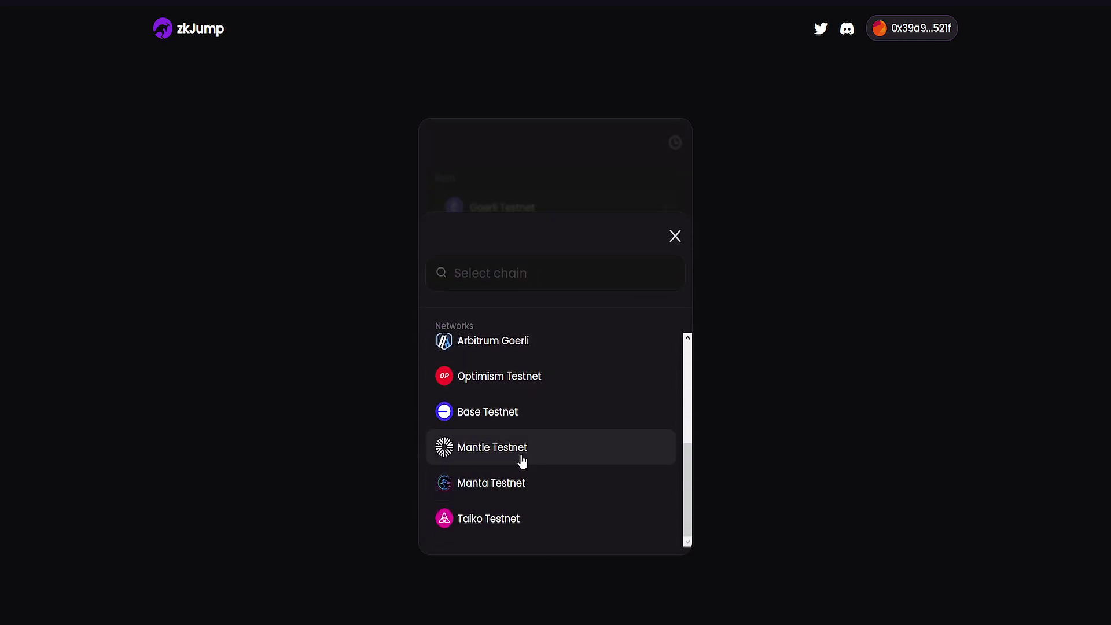
{"action": "scroll", "coordinate": [523, 467], "scroll_direction": "up", "scroll_amount": 3}
{"action": "scroll", "coordinate": [520, 441], "scroll_direction": "up", "scroll_amount": 1}
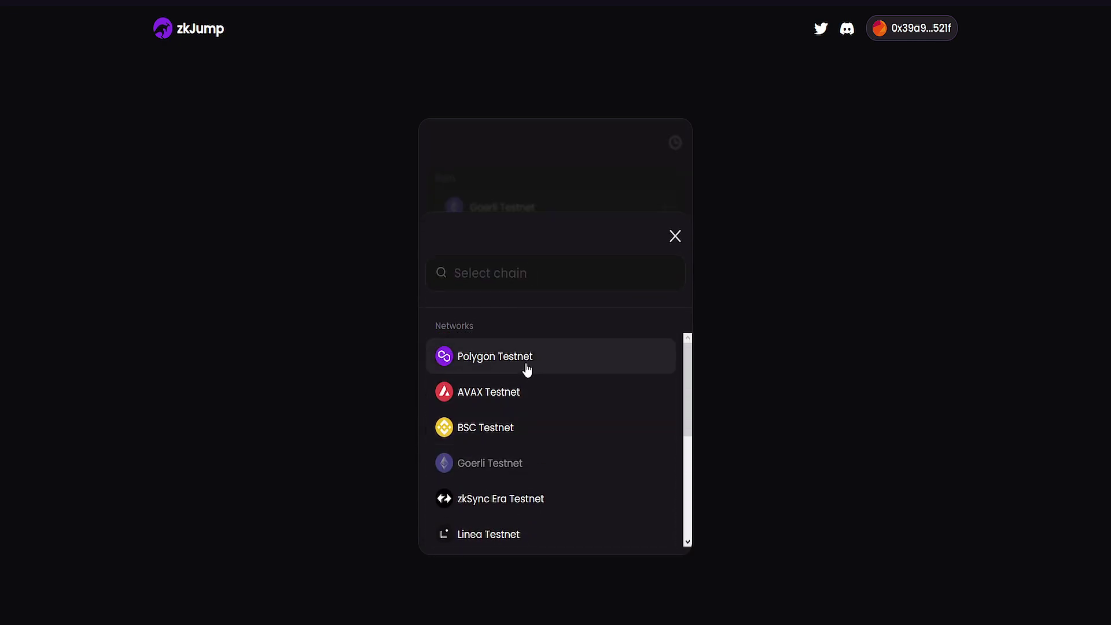
{"action": "left_click", "coordinate": [526, 366]}
{"action": "left_click", "coordinate": [448, 383]}
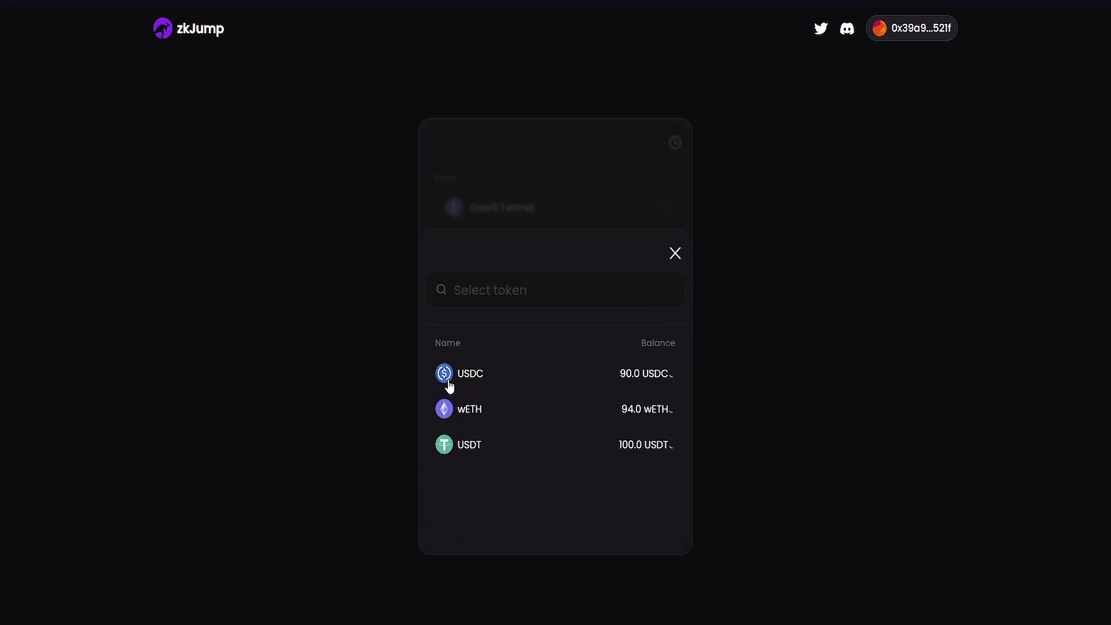
{"action": "left_click", "coordinate": [507, 435]}
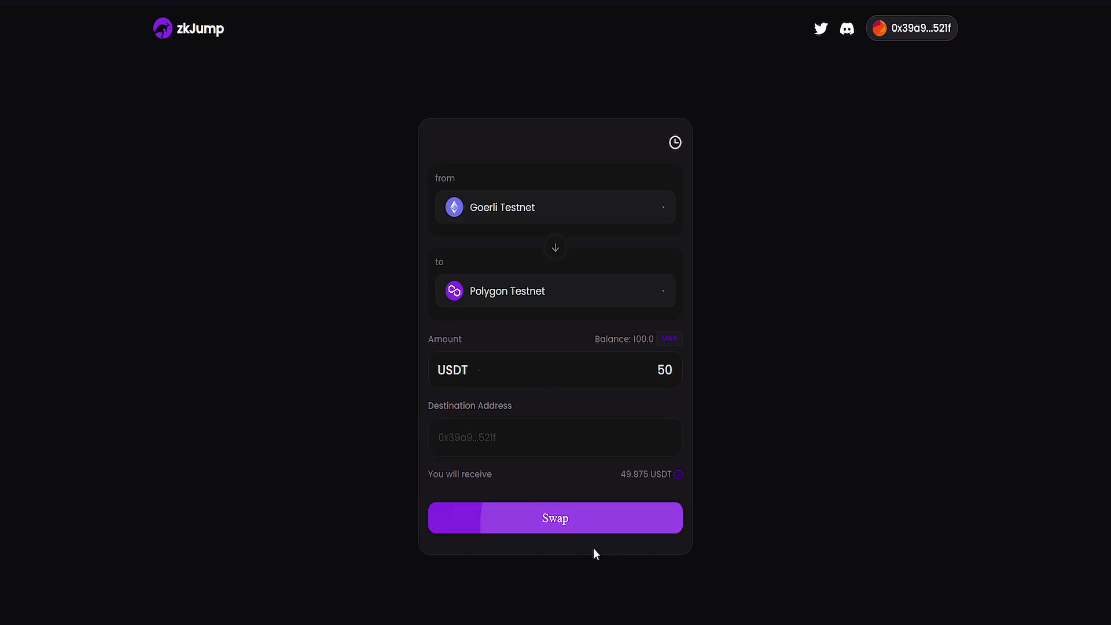
- Start the 50 USDT swap from Goerli to Polygon Testnet and approve it in MetaMask with the maximum USDT spending cap
{"action": "left_click", "coordinate": [594, 524]}
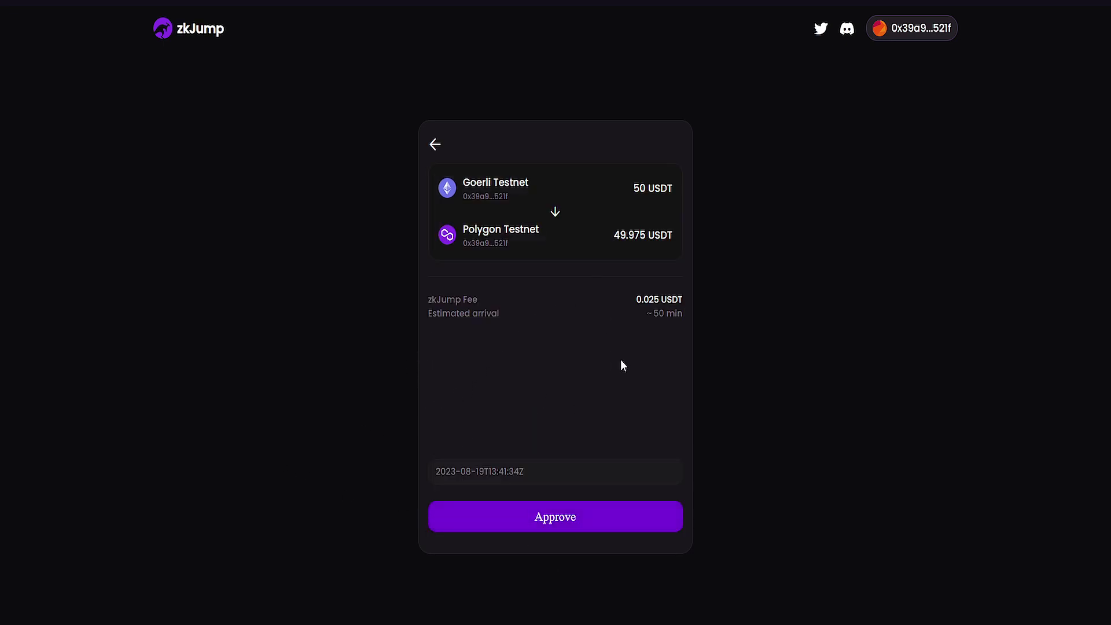
{"action": "left_click", "coordinate": [604, 524]}
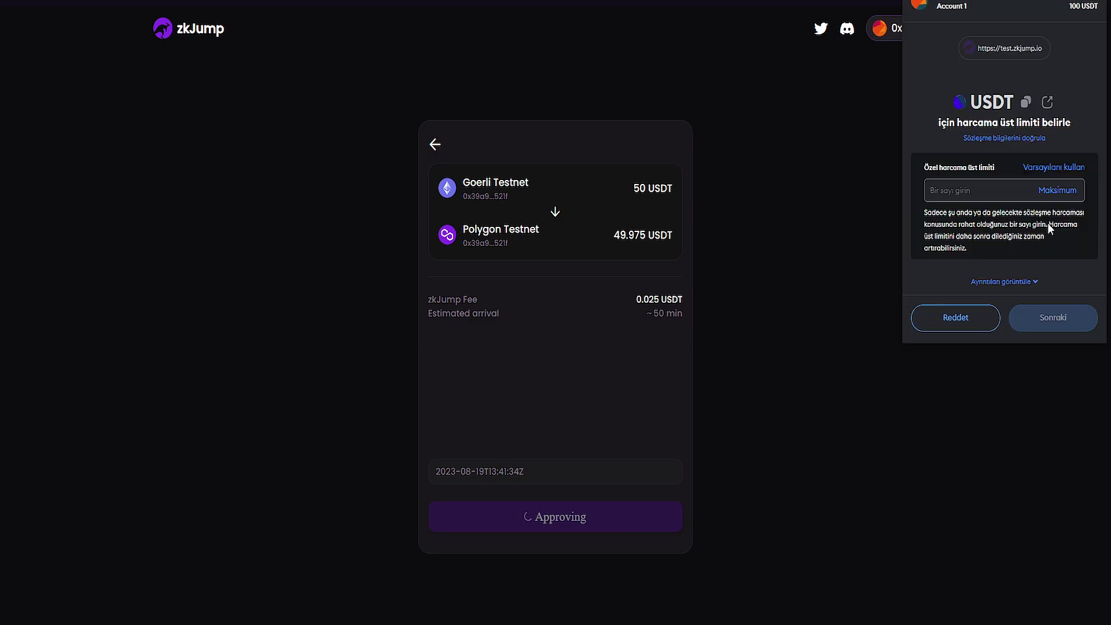
{"action": "left_click", "coordinate": [1057, 190]}
{"action": "left_click", "coordinate": [1051, 293]}
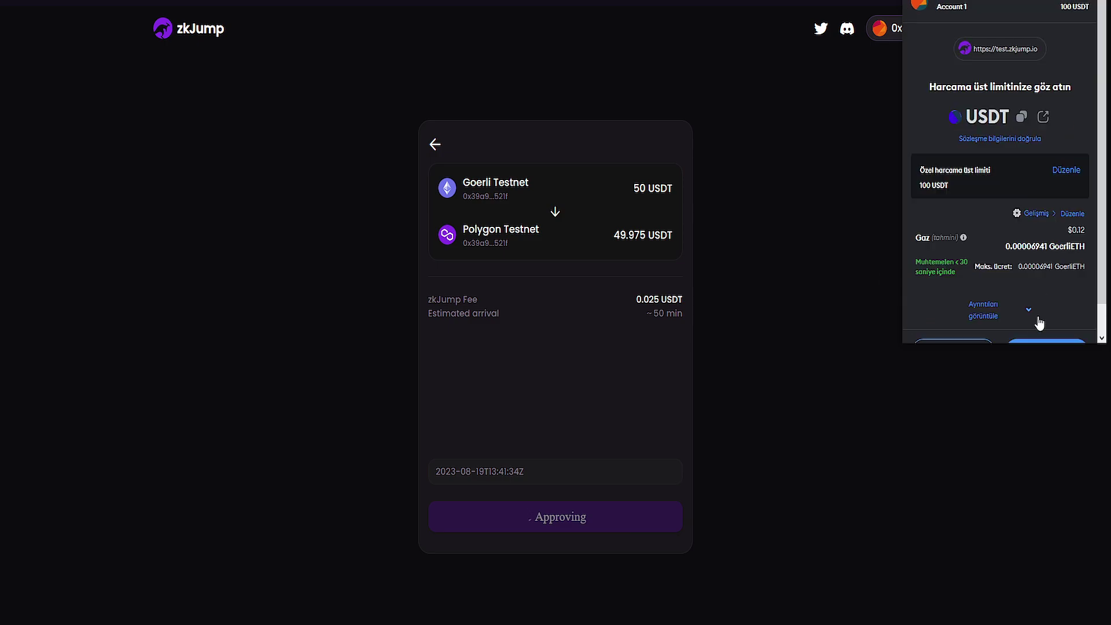
{"action": "left_click", "coordinate": [1027, 329]}
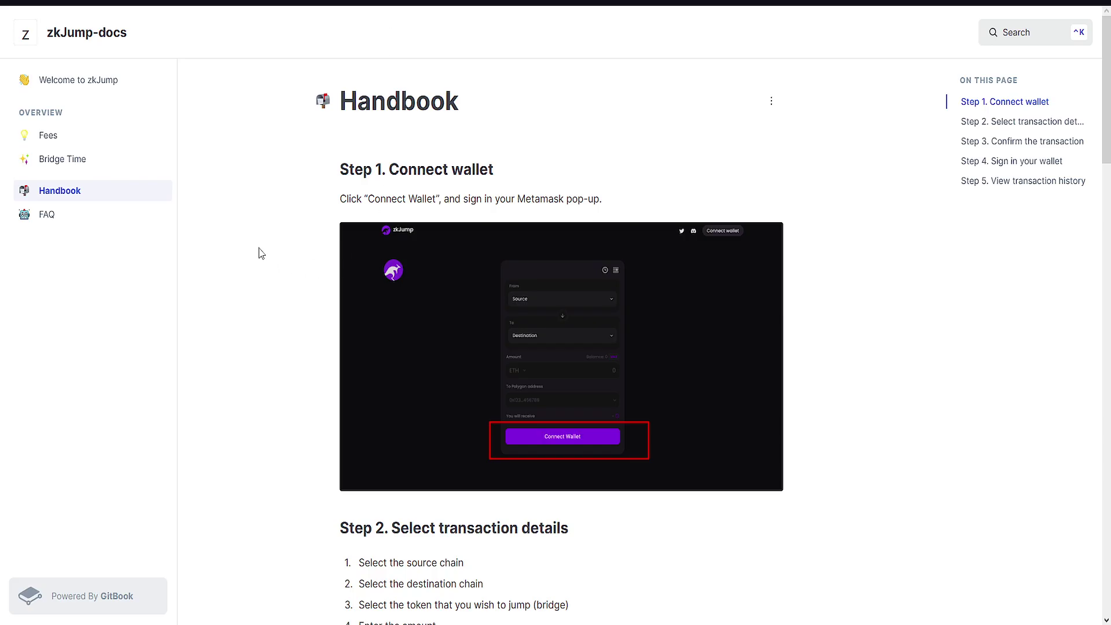
- Read through the Handbook page of the zkJump docs, from connecting the wallet to signing the transaction
{"action": "scroll", "coordinate": [261, 253], "scroll_direction": "down", "scroll_amount": 15}
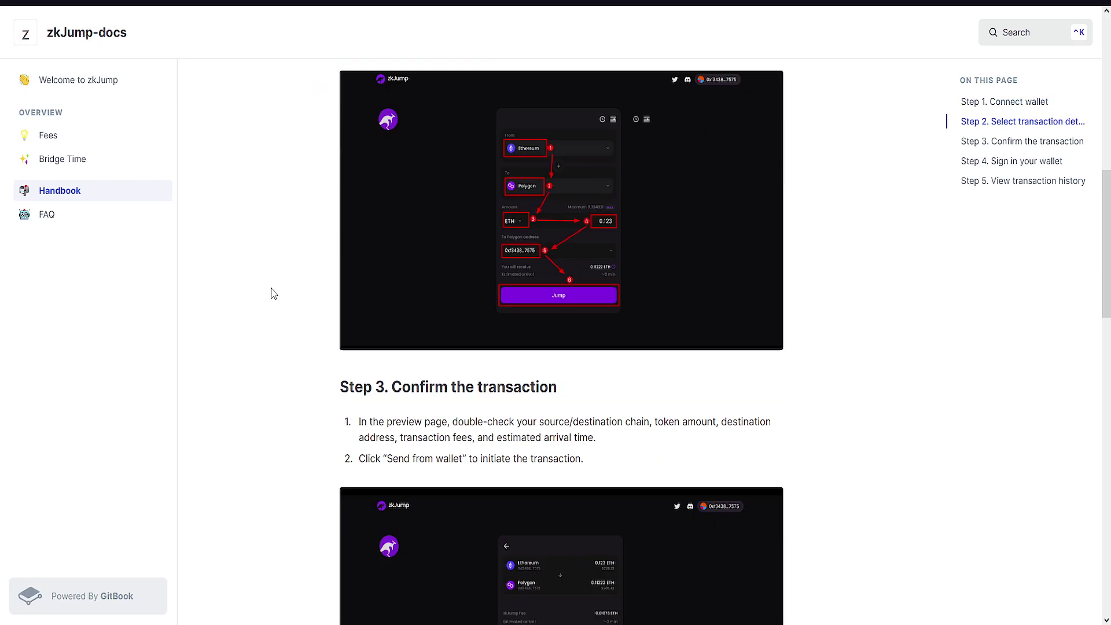
{"action": "scroll", "coordinate": [273, 293], "scroll_direction": "up", "scroll_amount": 12}
{"action": "scroll", "coordinate": [206, 248], "scroll_direction": "up", "scroll_amount": 3}
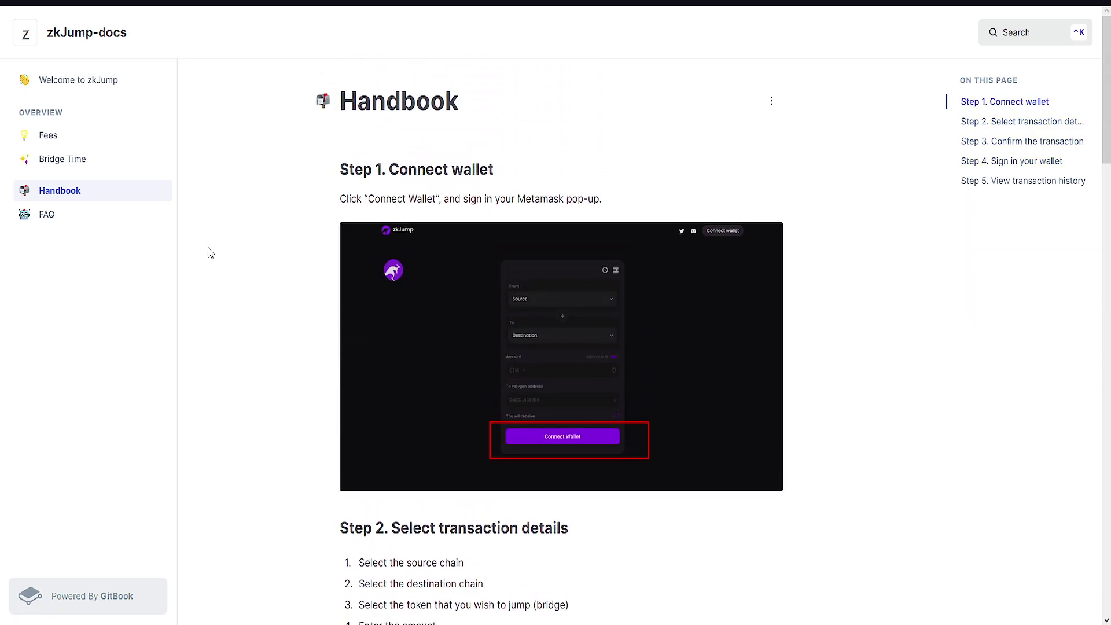
{"action": "scroll", "coordinate": [334, 304], "scroll_direction": "down", "scroll_amount": 8}
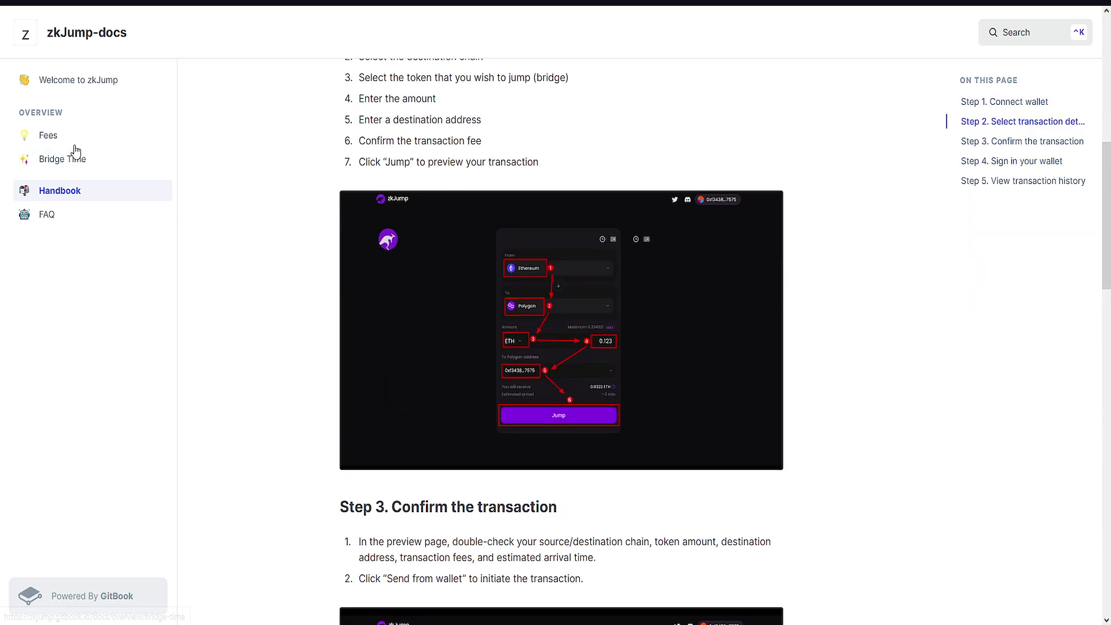
{"action": "scroll", "coordinate": [426, 277], "scroll_direction": "down", "scroll_amount": 9}
{"action": "scroll", "coordinate": [505, 469], "scroll_direction": "down", "scroll_amount": 9}
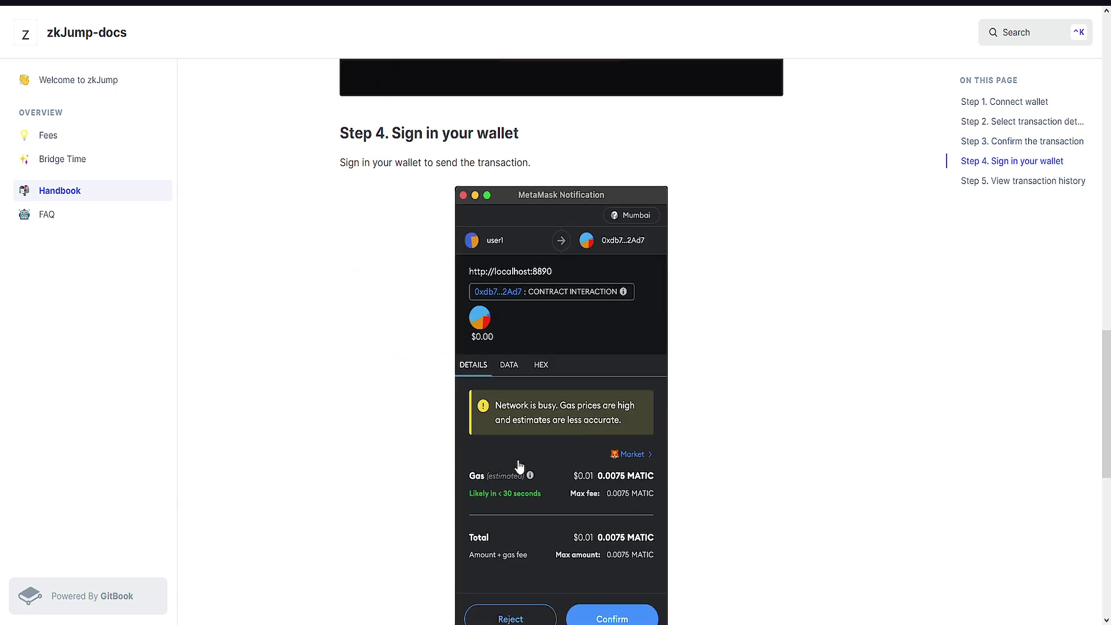
{"action": "scroll", "coordinate": [495, 348], "scroll_direction": "up", "scroll_amount": 20}
{"action": "scroll", "coordinate": [492, 298], "scroll_direction": "up", "scroll_amount": 3}
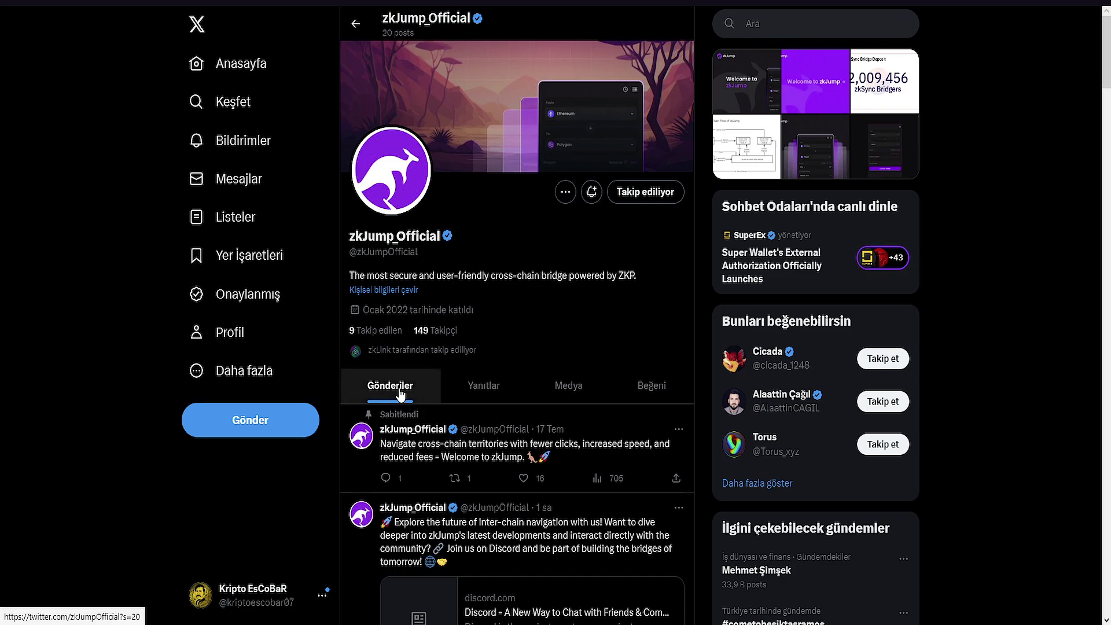
- Browse the posts on the zkJump_Official X profile, including the public testnet announcement and the Discord invitation
{"action": "scroll", "coordinate": [513, 415], "scroll_direction": "down", "scroll_amount": 7}
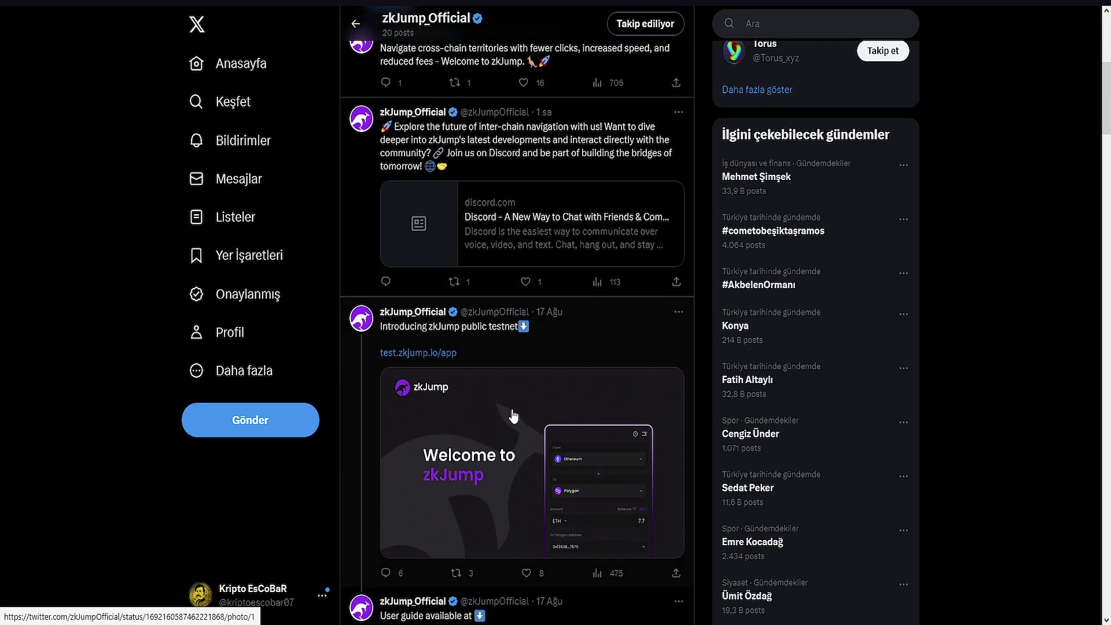
{"action": "scroll", "coordinate": [417, 434], "scroll_direction": "down", "scroll_amount": 2}
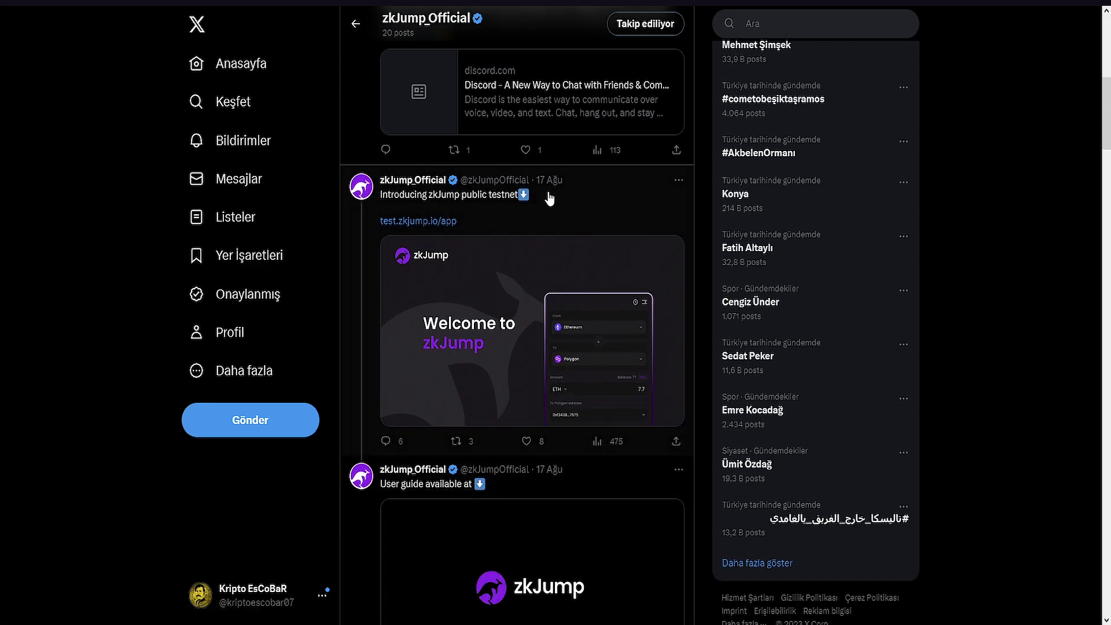
{"action": "scroll", "coordinate": [461, 234], "scroll_direction": "up", "scroll_amount": 2}
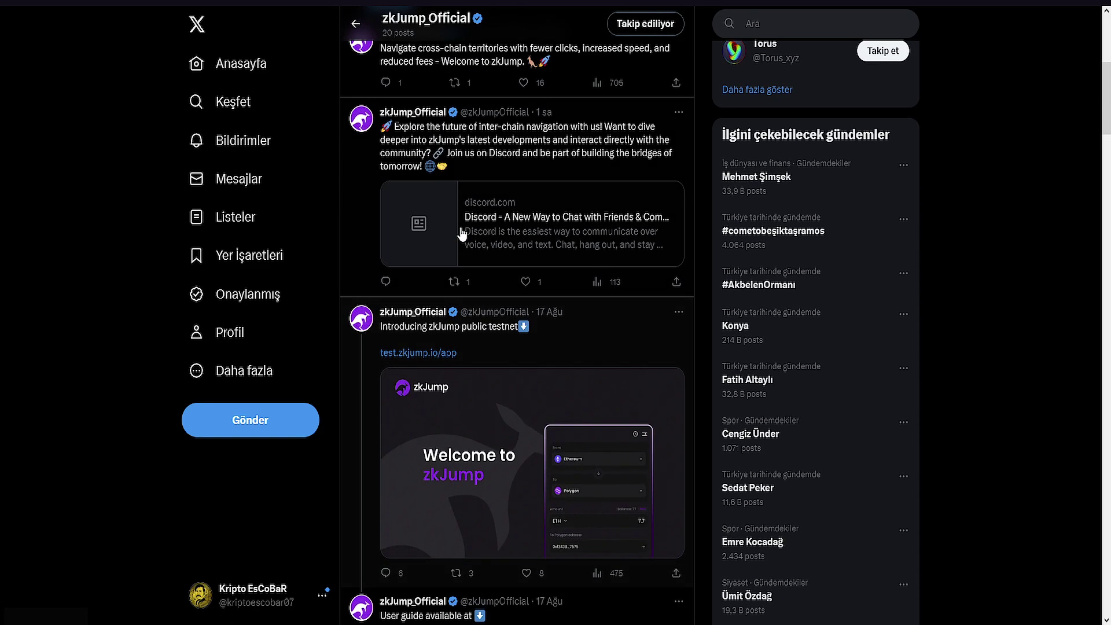
{"action": "scroll", "coordinate": [462, 234], "scroll_direction": "up", "scroll_amount": 7}
{"action": "scroll", "coordinate": [503, 435], "scroll_direction": "down", "scroll_amount": 4}
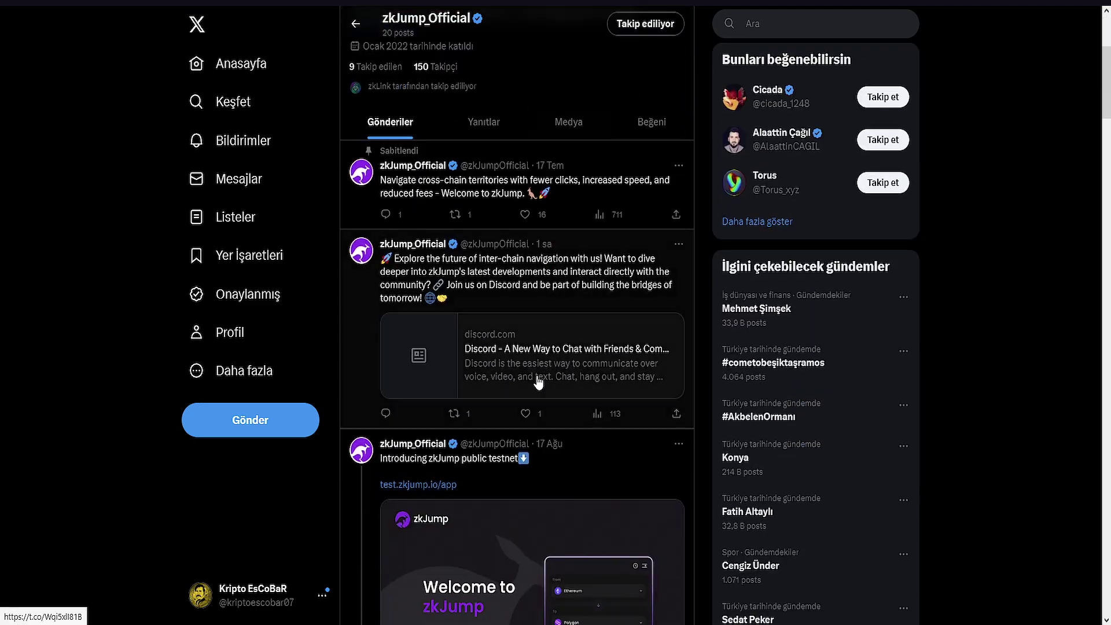
- Switch to the zkJump Discord server and look through its channel list, from the official channels down to support and community call
{"action": "scroll", "coordinate": [503, 435], "scroll_direction": "up", "scroll_amount": 4}
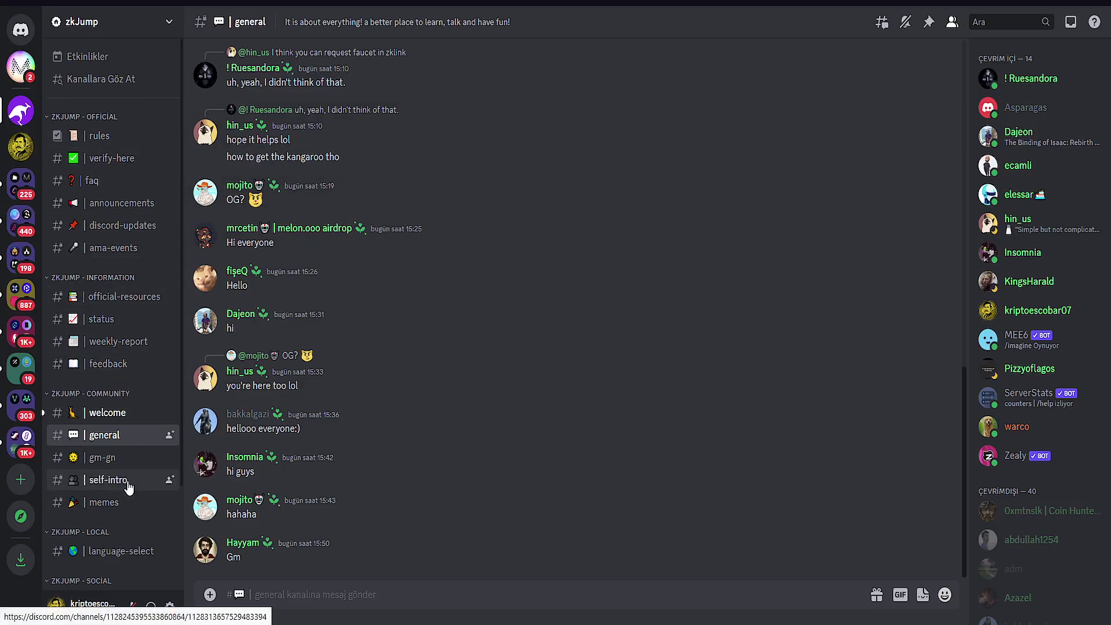
{"action": "scroll", "coordinate": [136, 486], "scroll_direction": "down", "scroll_amount": 3}
{"action": "scroll", "coordinate": [134, 487], "scroll_direction": "up", "scroll_amount": 3}
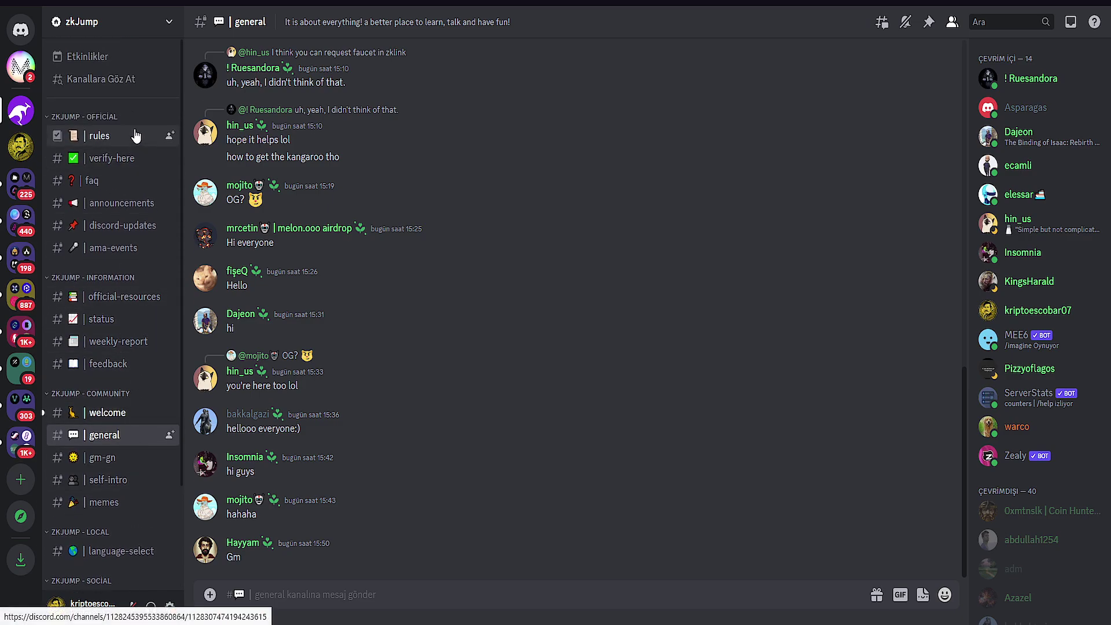
{"action": "scroll", "coordinate": [130, 518], "scroll_direction": "down", "scroll_amount": 3}
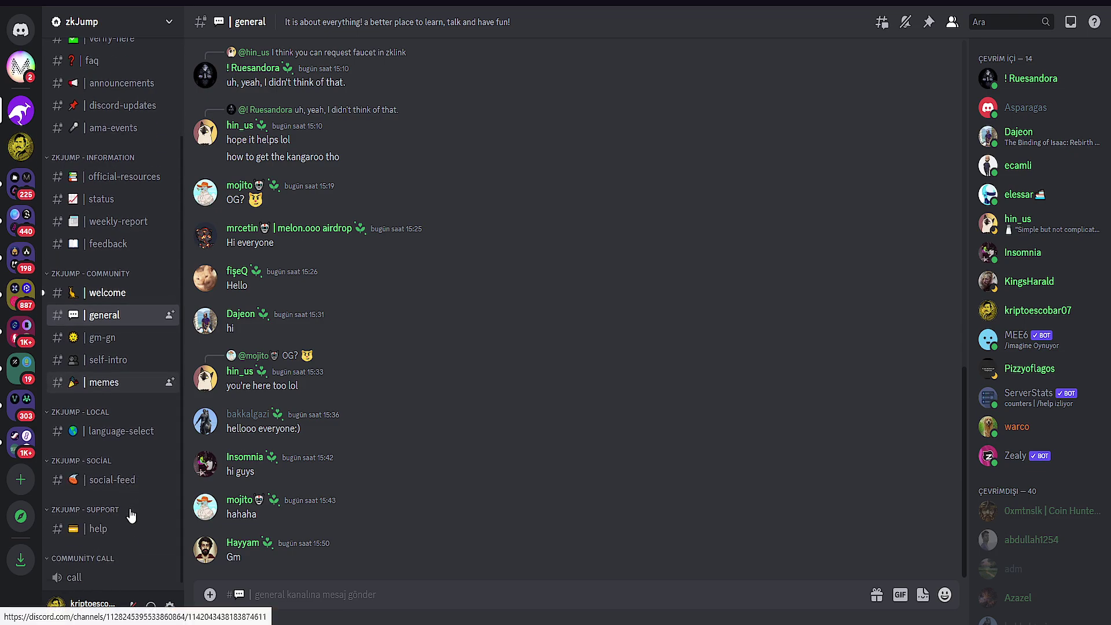
{"action": "scroll", "coordinate": [129, 513], "scroll_direction": "up", "scroll_amount": 3}
{"action": "left_click", "coordinate": [131, 362]}
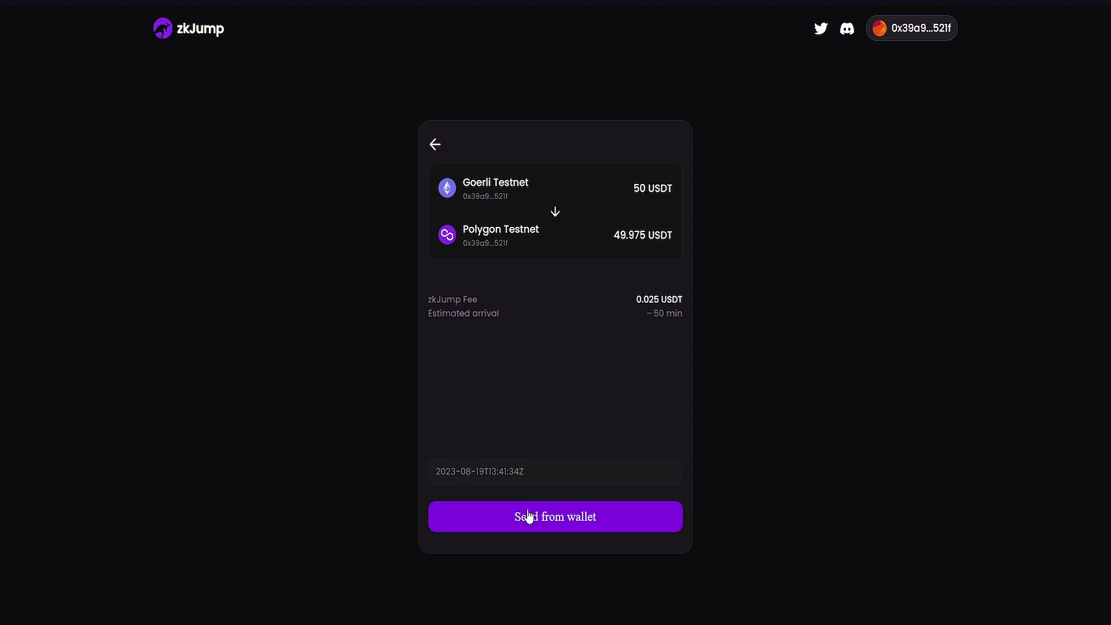
- Send the 50 USDT from Goerli Testnet to Polygon Testnet on zkJump, confirming it in MetaMask, and open the transfer history
{"action": "left_click", "coordinate": [529, 516]}
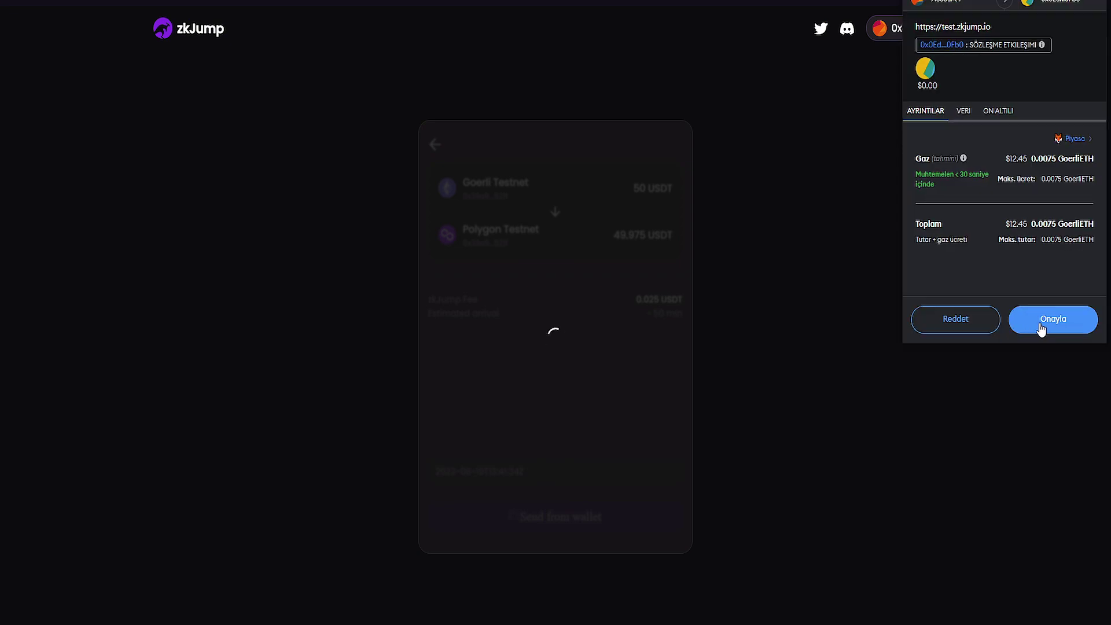
{"action": "left_click", "coordinate": [1041, 327]}
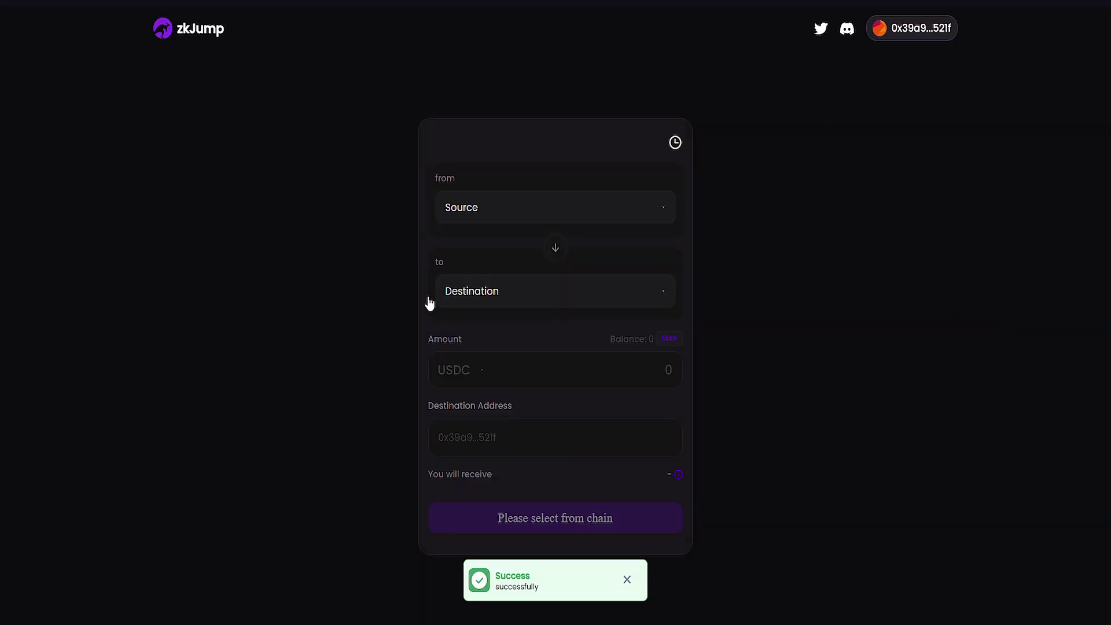
{"action": "left_click", "coordinate": [627, 581]}
{"action": "left_click", "coordinate": [674, 143]}
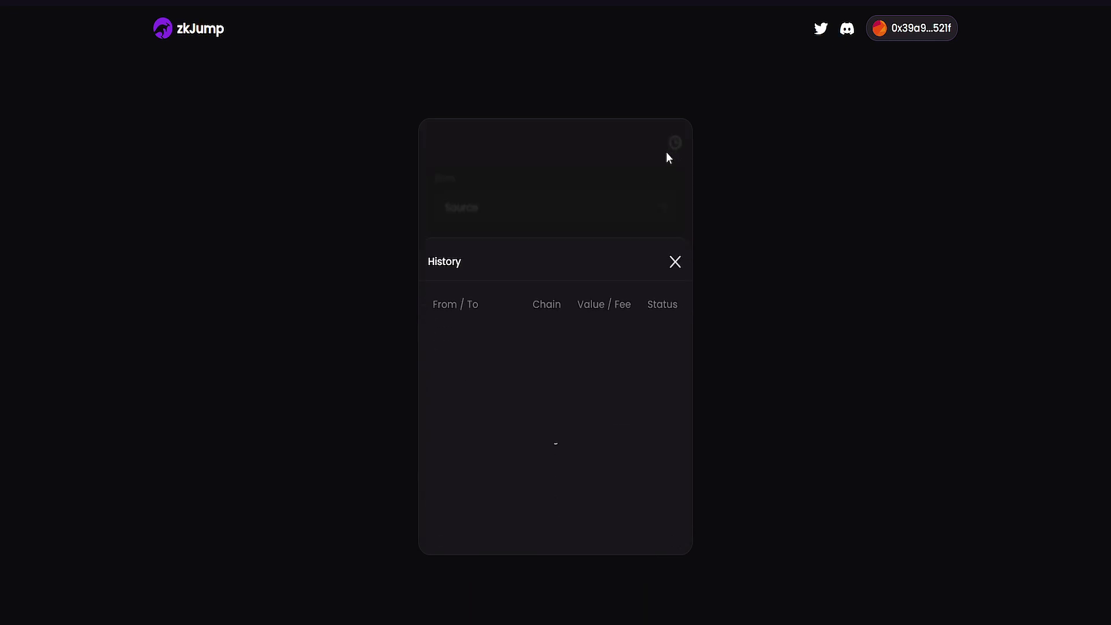